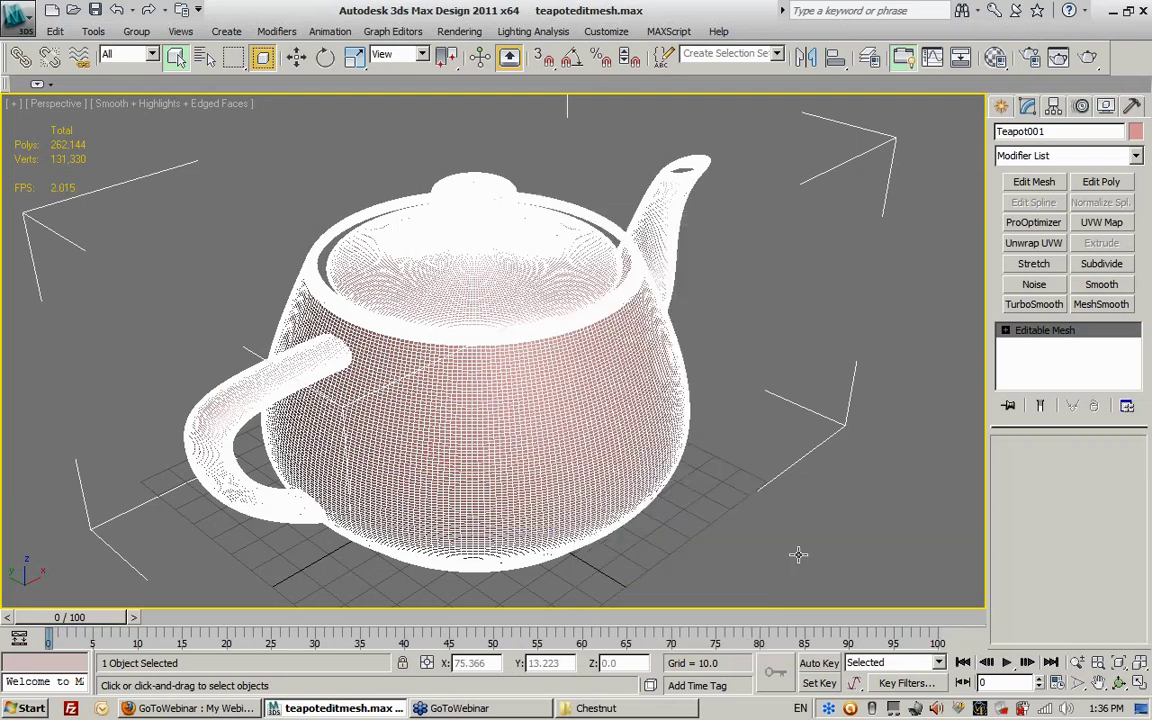
# Convert Teapot001 from an Editable Mesh to an Editable Poly, leaving 131,072 polys.
pyautogui.rightClick(798, 554)
pyautogui.click(820, 570)
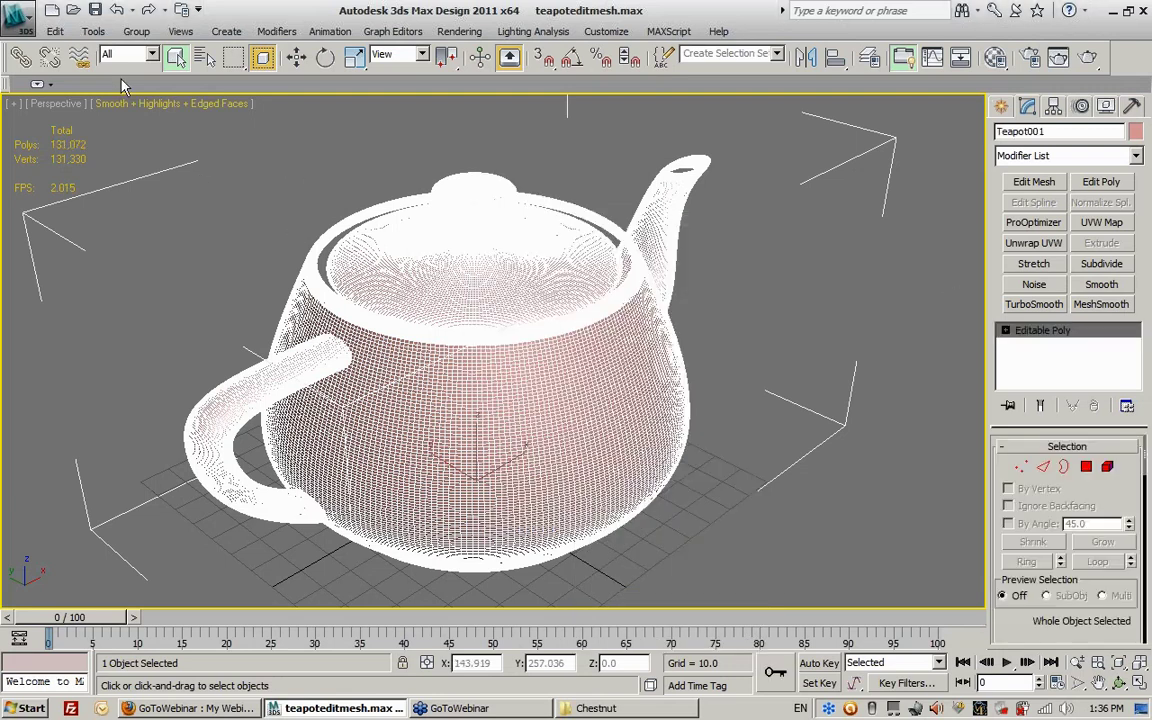
# Save the scene to the Desktop as teapoteditpoly.max, replacing 'mesh' with 'poly' in the name.
pyautogui.click(18, 18)
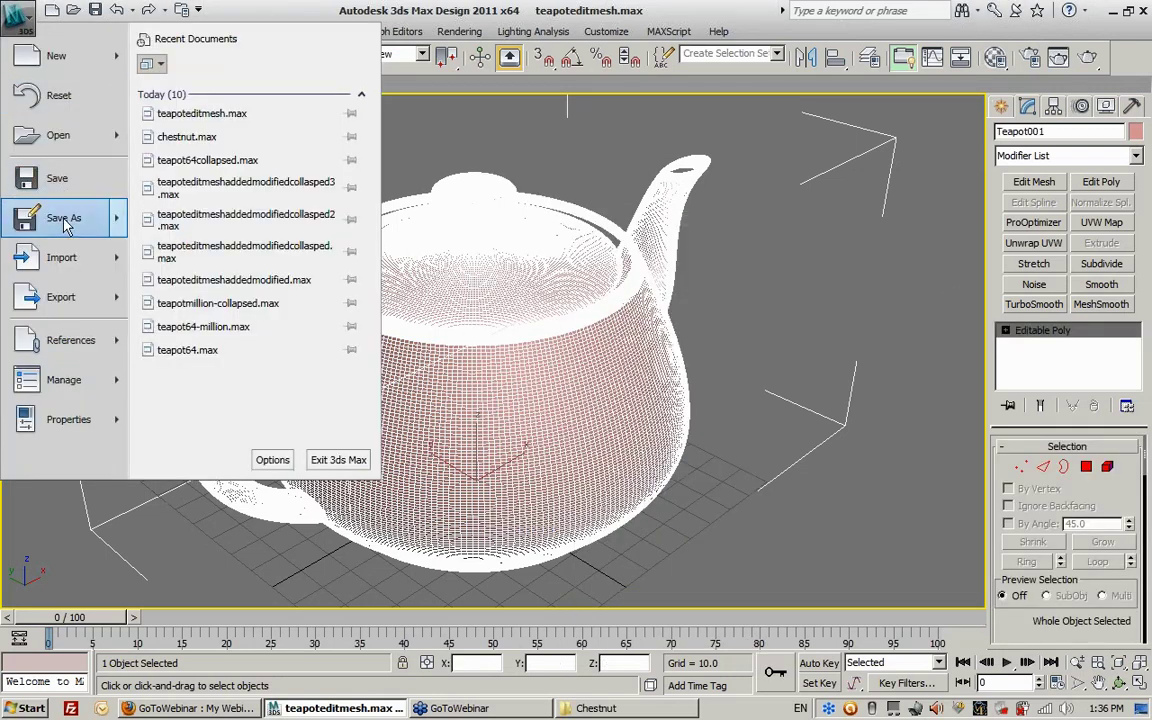
pyautogui.moveTo(66, 225)
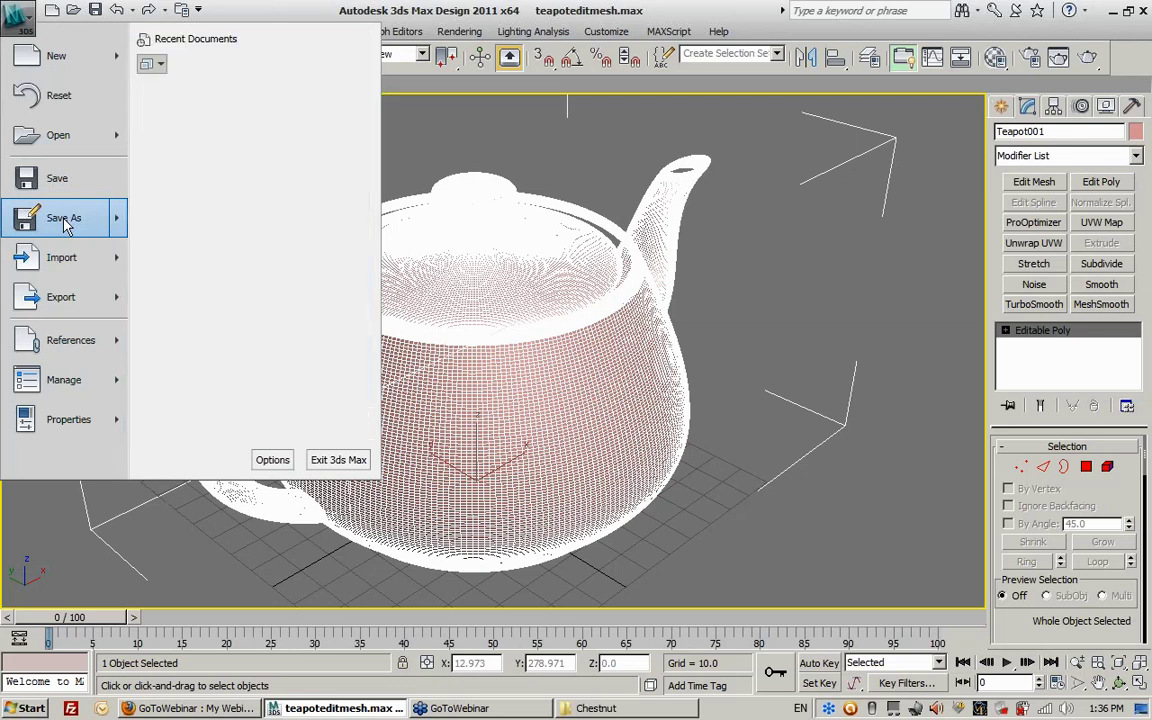
pyautogui.press('Escape')
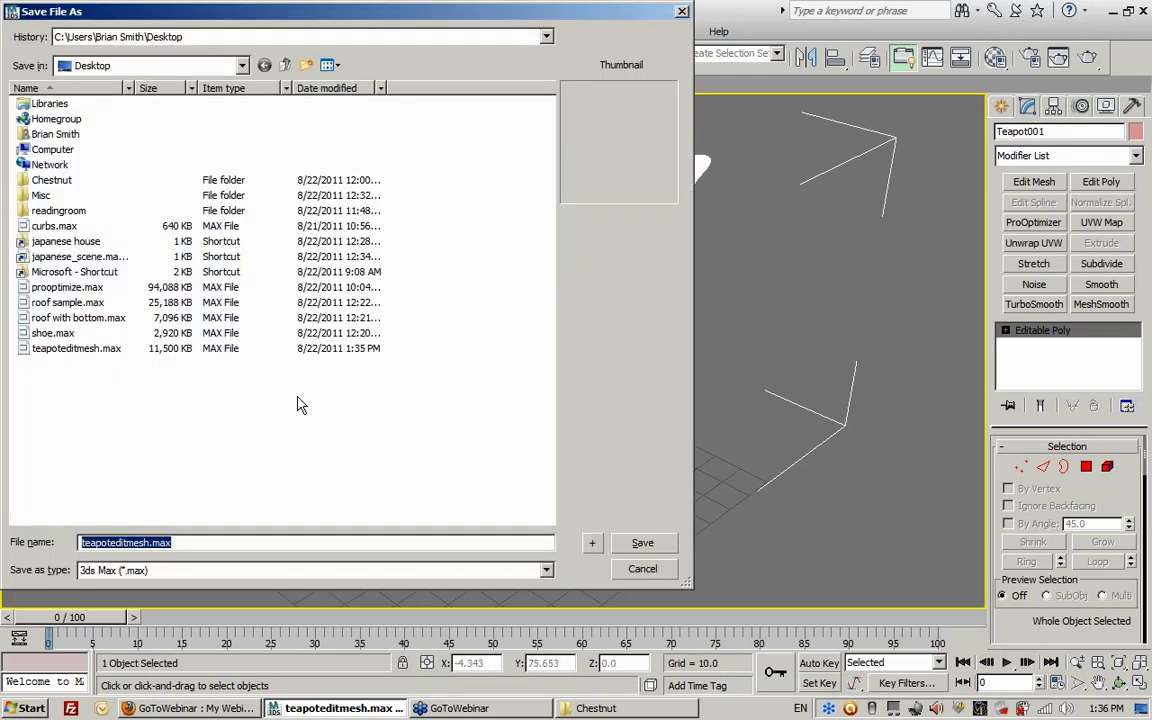
pyautogui.click(127, 542)
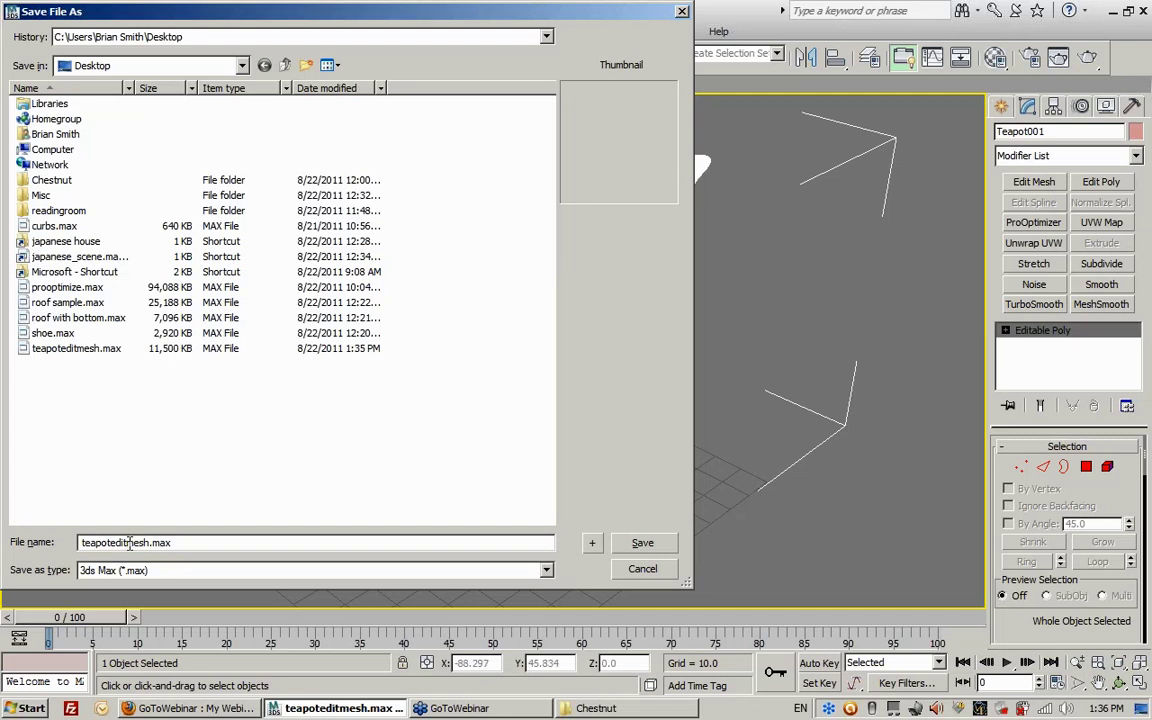
pyautogui.moveTo(127, 542); pyautogui.dragTo(147, 542)
pyautogui.write('poly')
pyautogui.click(643, 544)
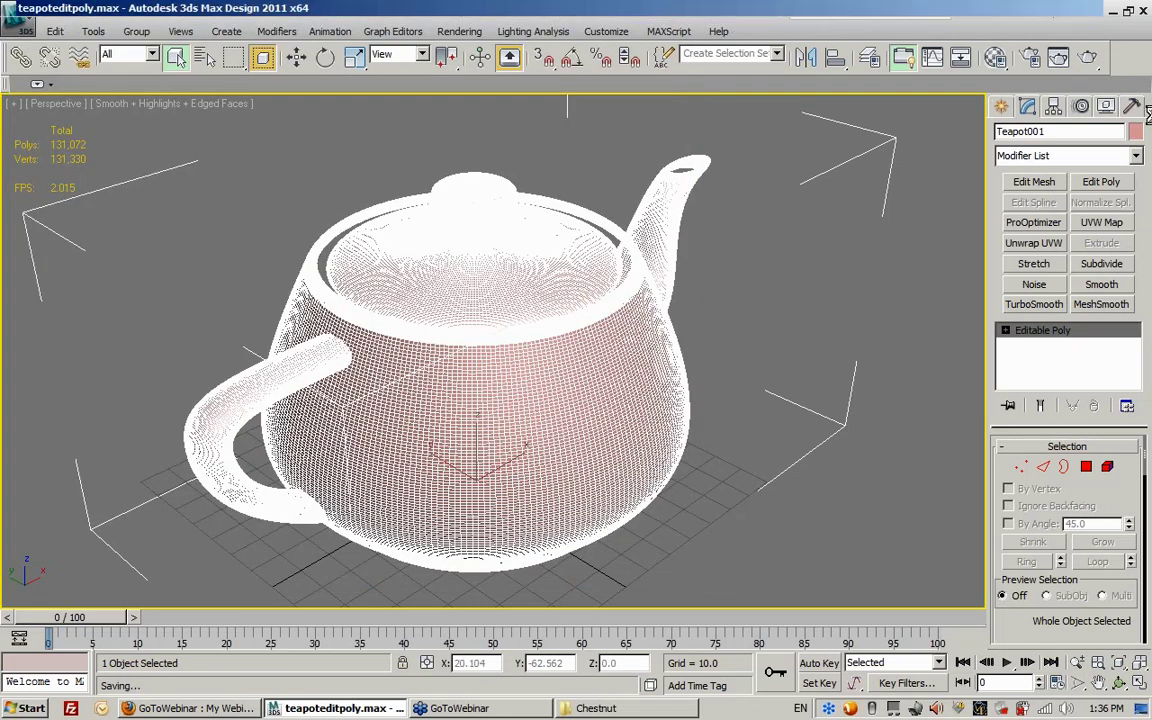
pyautogui.click(1115, 13)
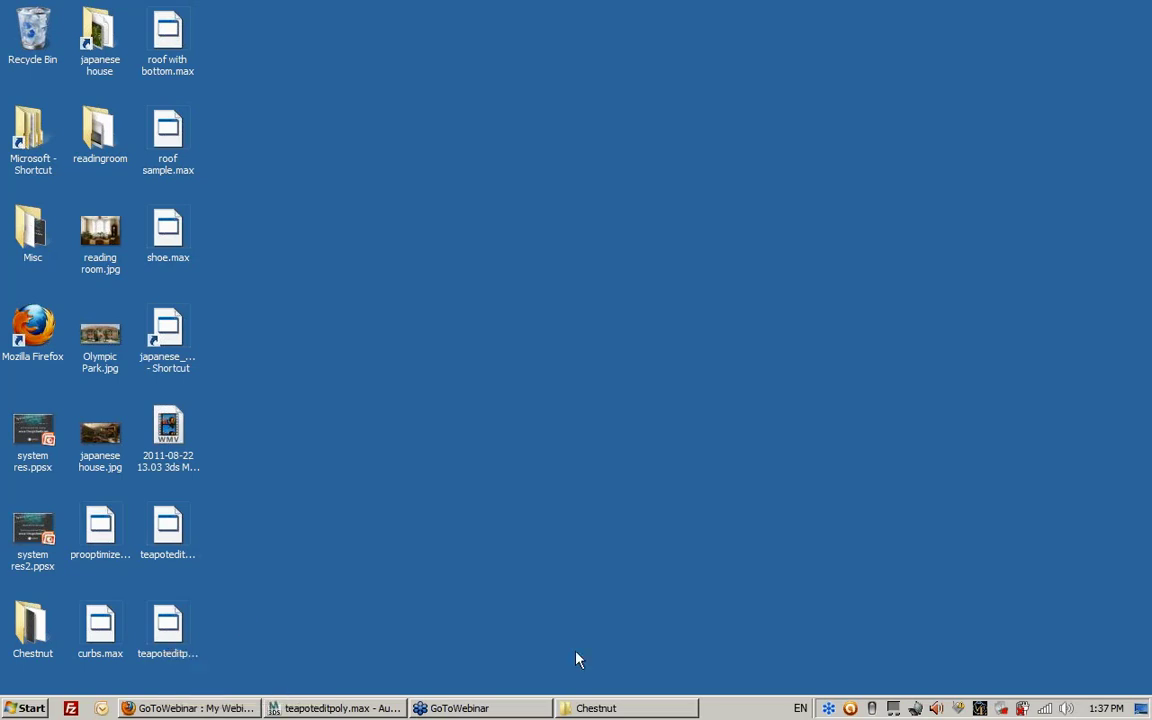
# Bring the 3ds Max teapot scene window back to the front.
pyautogui.click(336, 708)
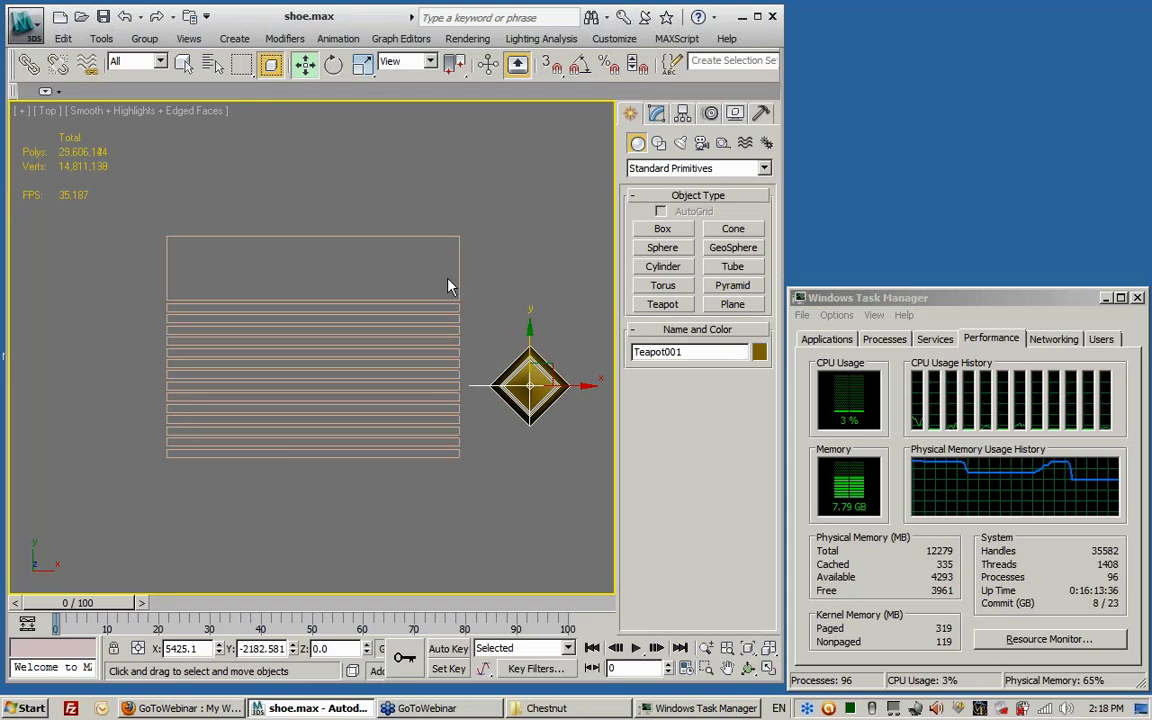
# Attach two slices below the Shoe rectangle into the Shoe editable mesh.
pyautogui.click(457, 283)
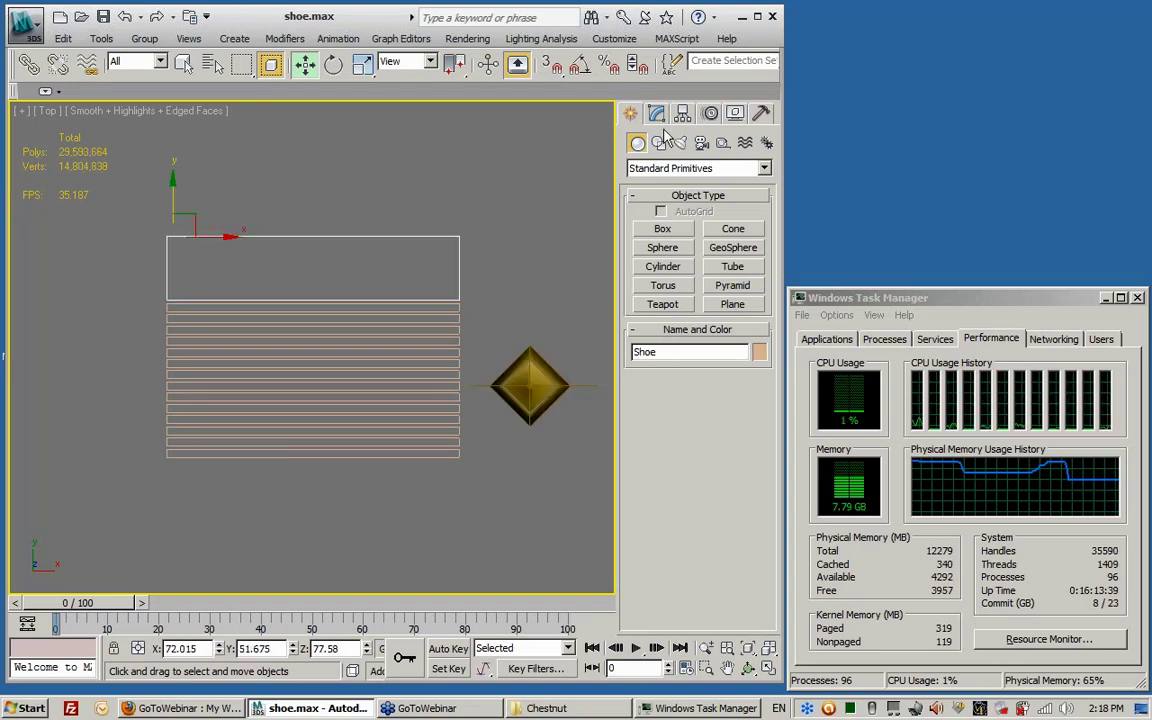
pyautogui.click(656, 113)
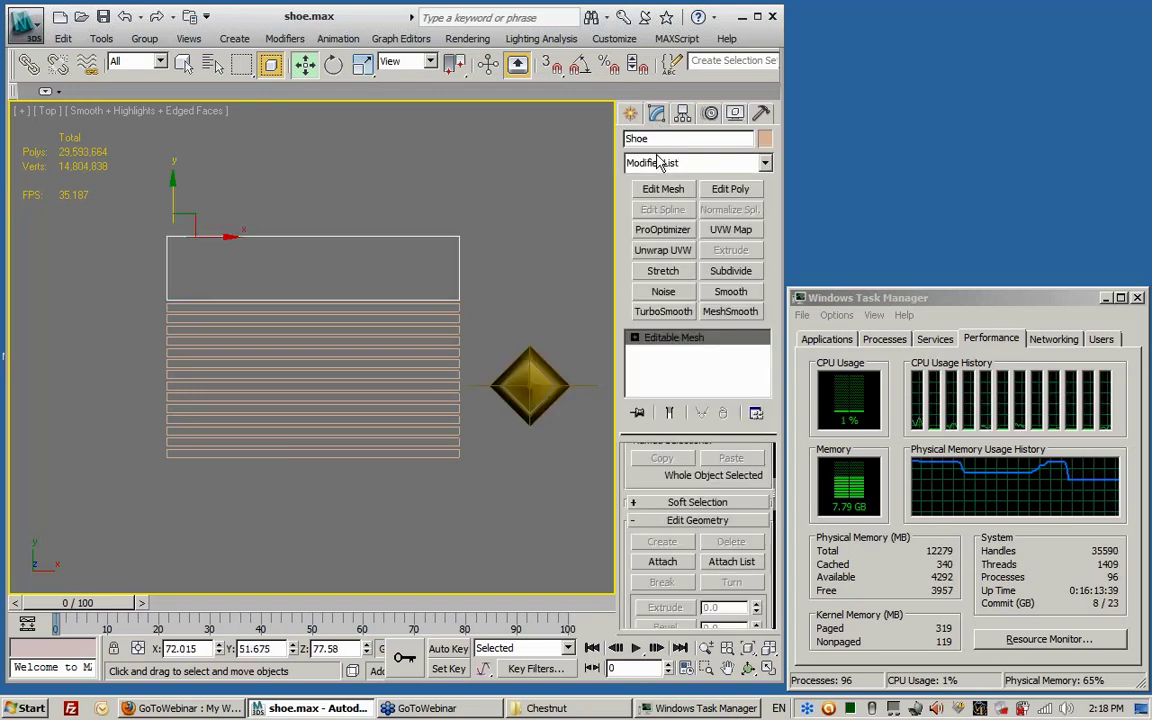
pyautogui.click(662, 561)
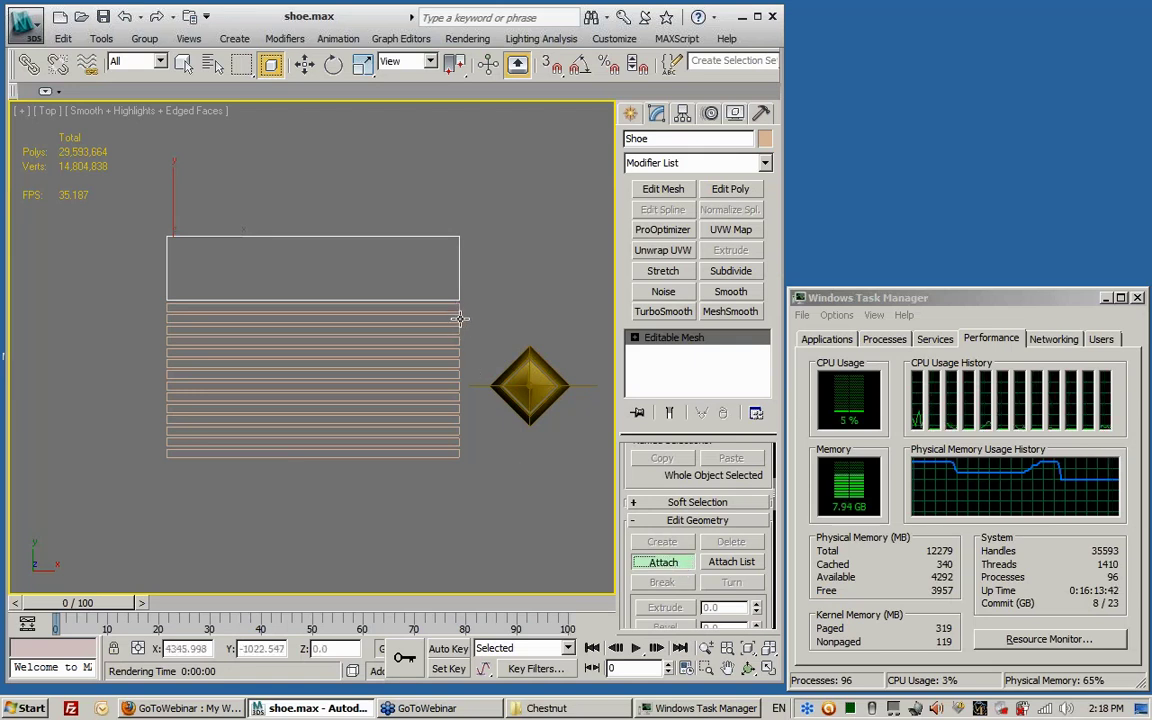
pyautogui.click(460, 331)
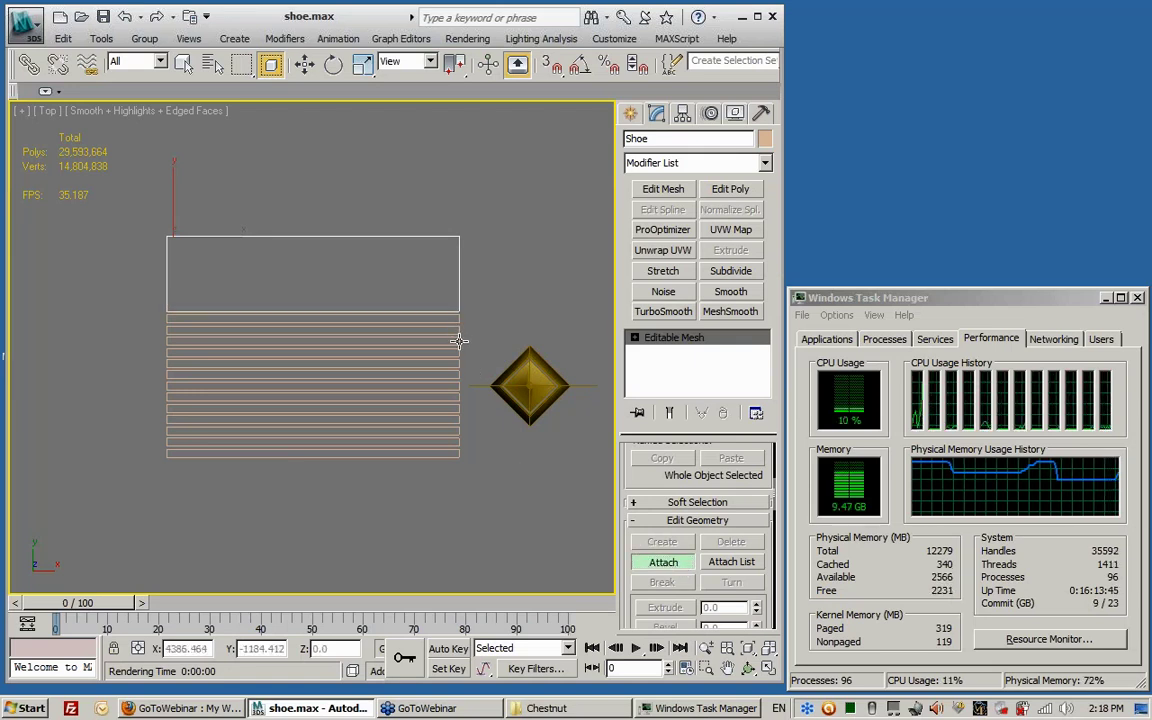
pyautogui.click(458, 334)
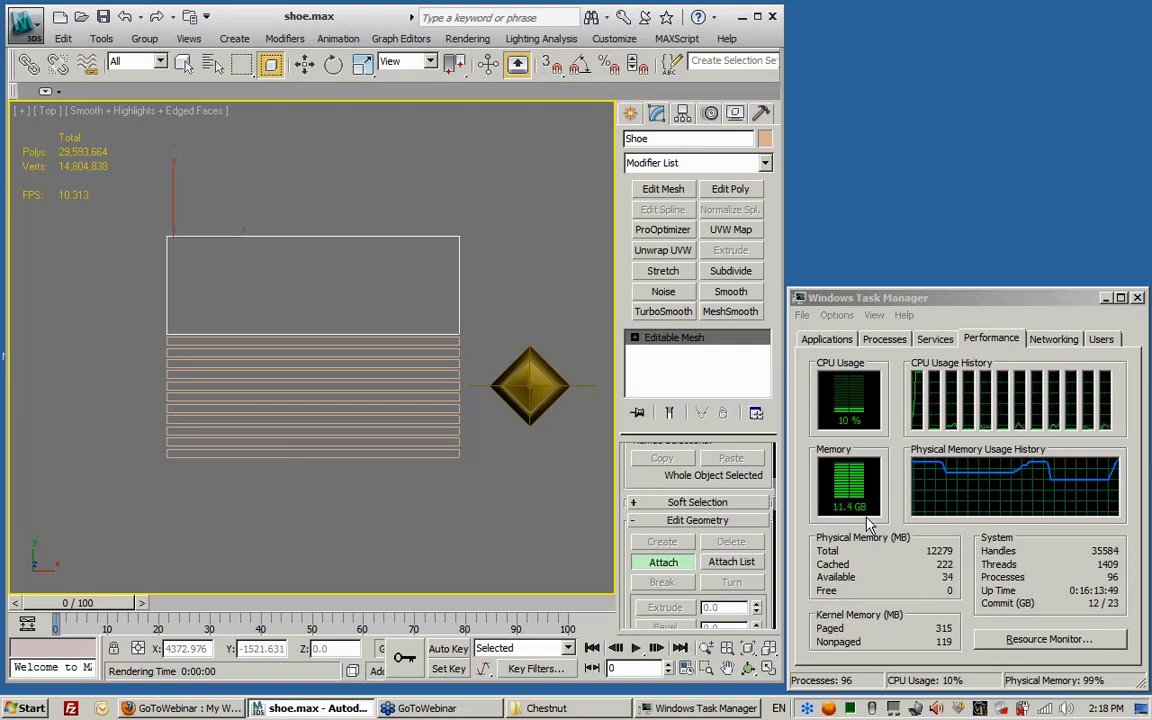
# Raise the teapot's Segments to 24 and convert it to an Editable Mesh.
pyautogui.press('w')
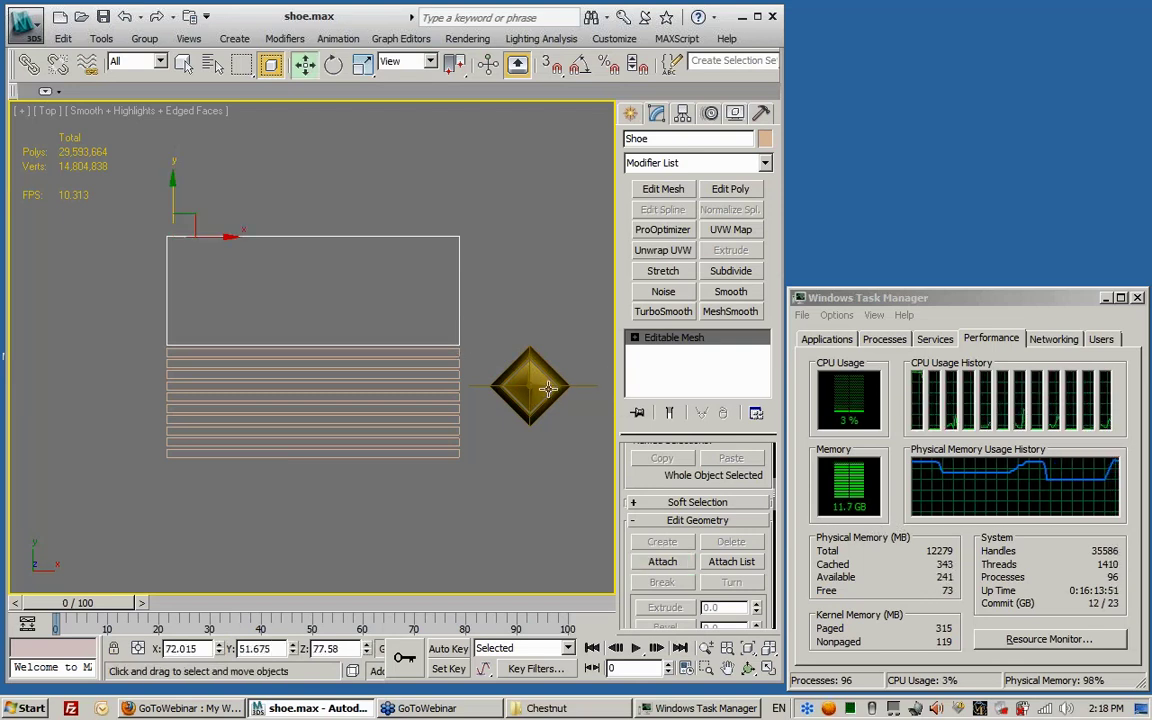
pyautogui.click(562, 386)
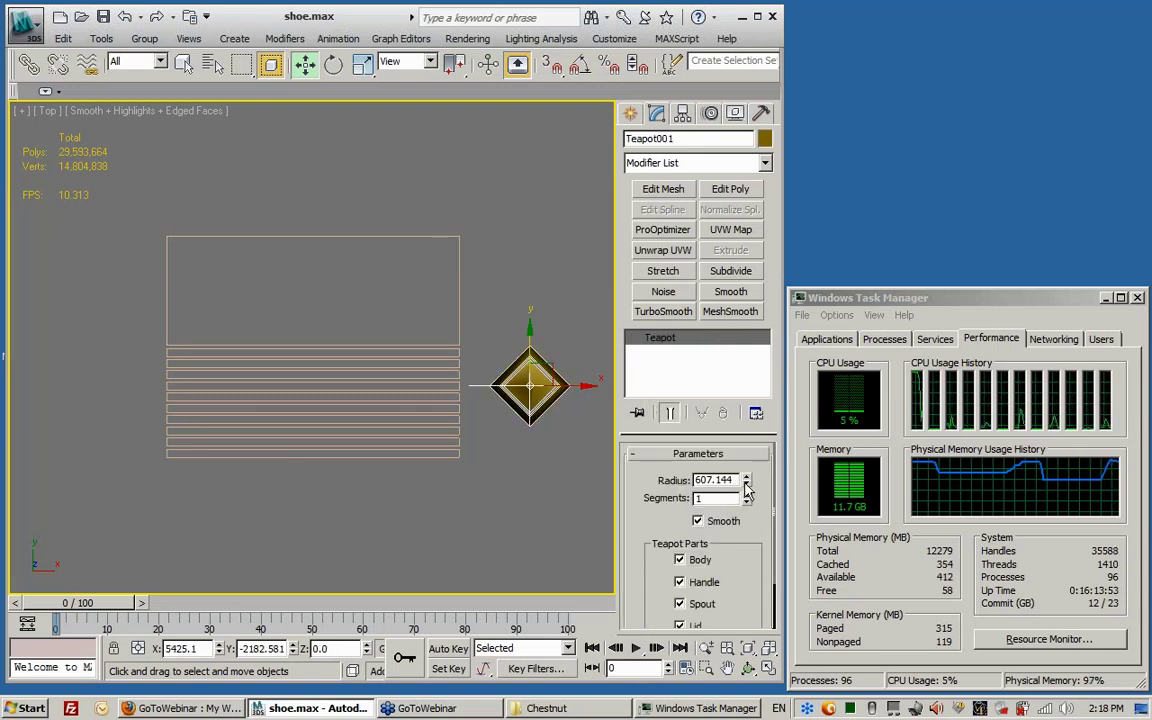
pyautogui.click(746, 495)
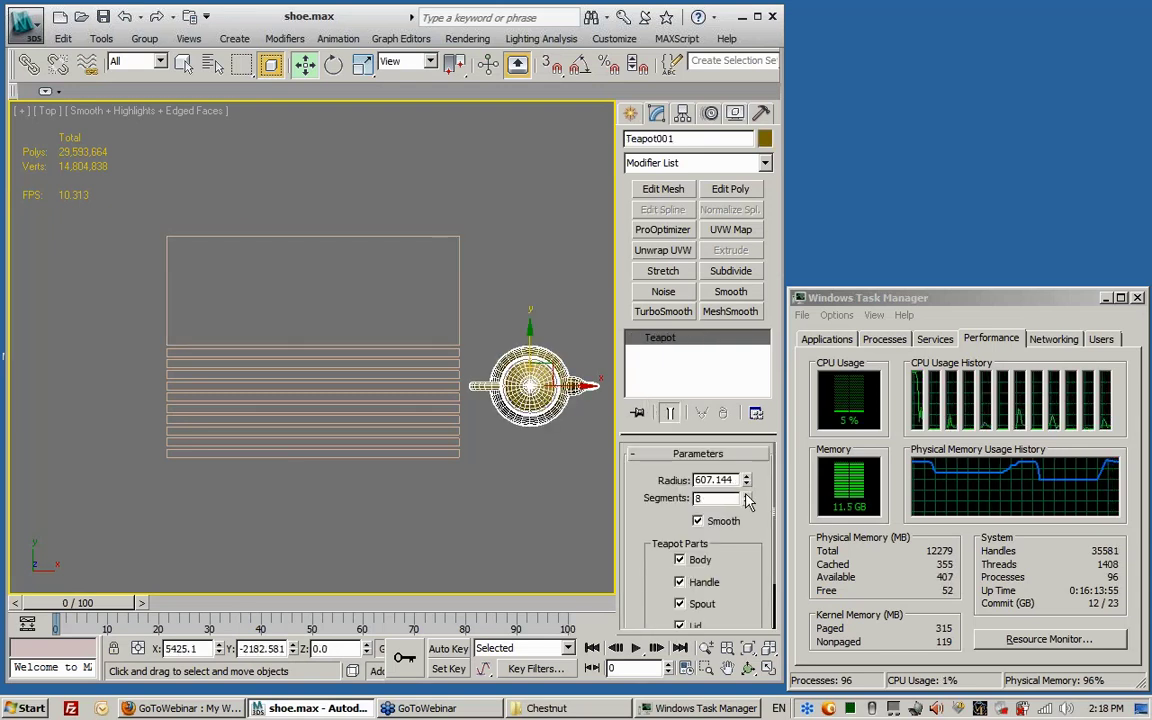
pyautogui.click(745, 495)
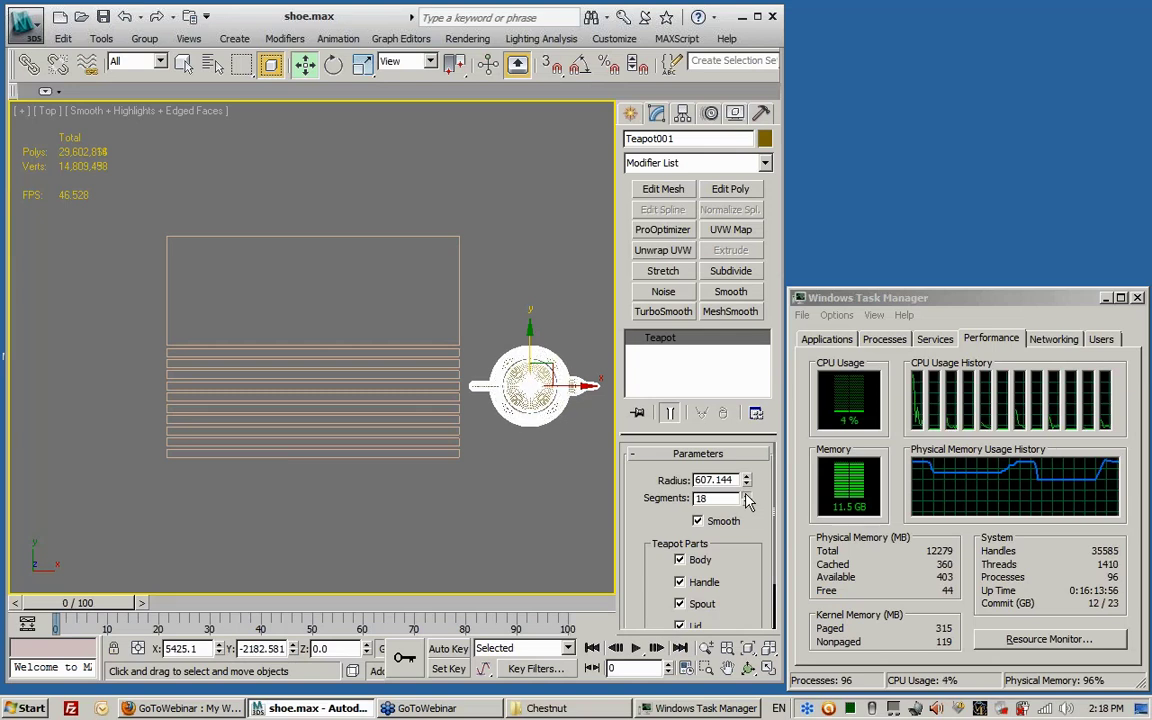
pyautogui.click(745, 495)
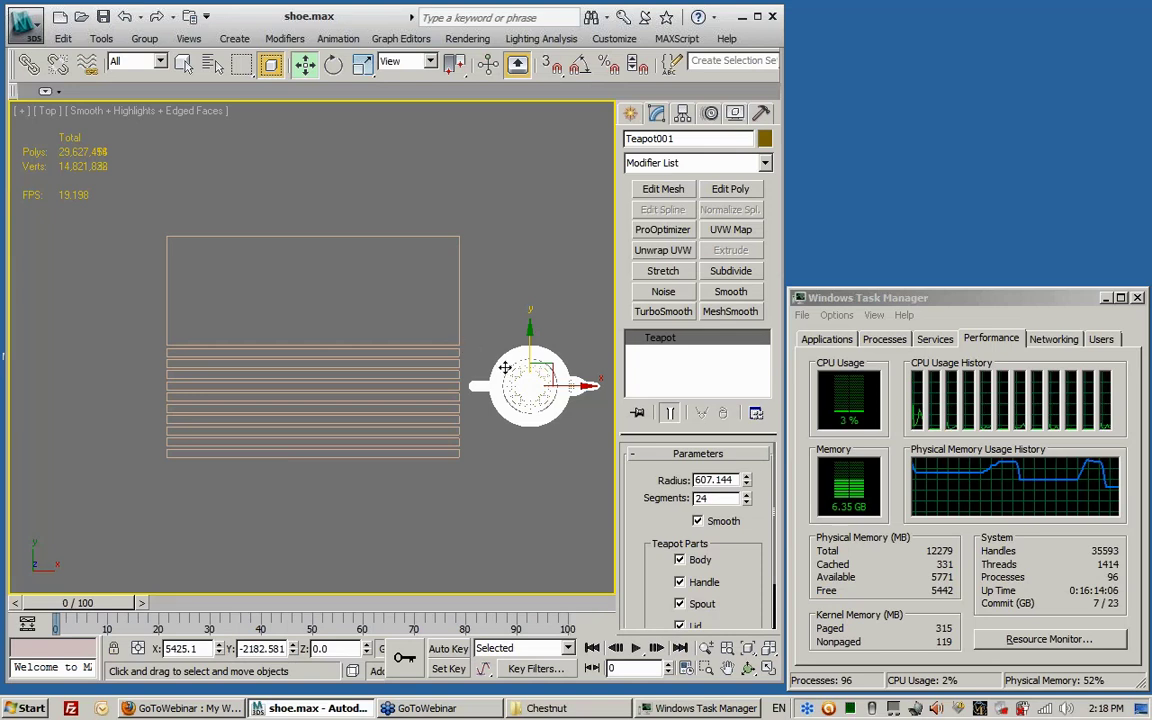
pyautogui.rightClick(468, 322)
pyautogui.click(640, 500)
# Attach more slices to the Shoe mesh by dragging across them.
pyautogui.click(468, 322)
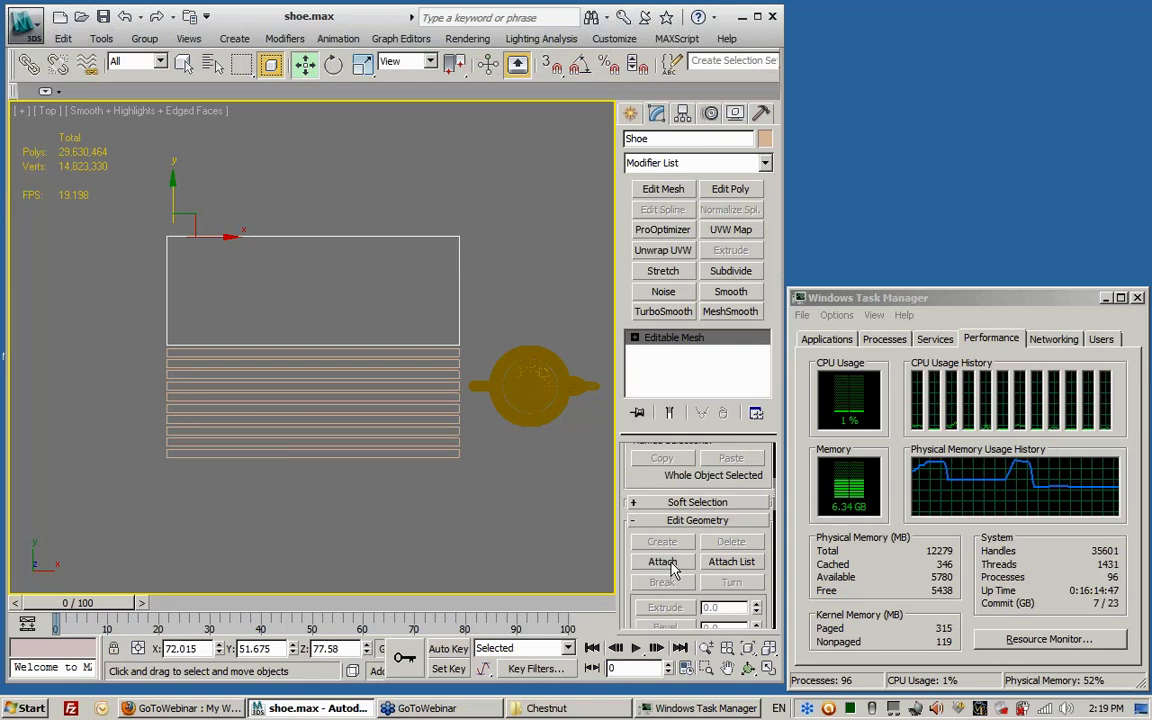
pyautogui.click(670, 566)
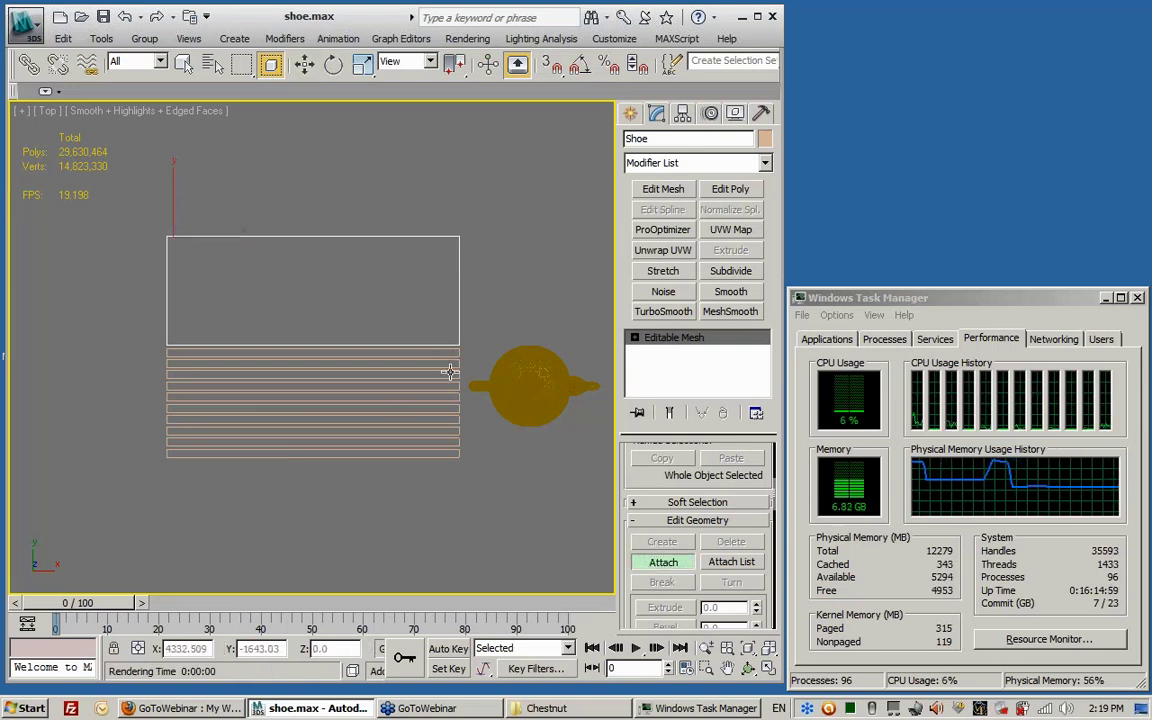
pyautogui.moveTo(449, 372); pyautogui.dragTo(452, 418)
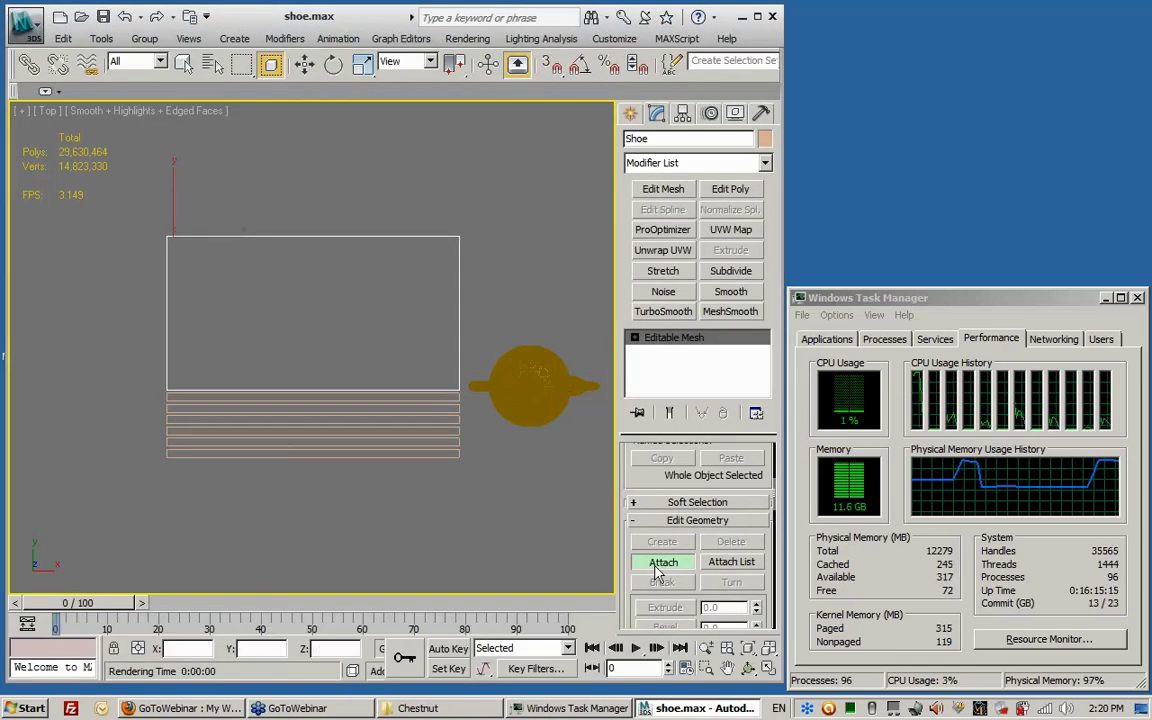
# Lower Teapot001's Segments from 23 to 2.
pyautogui.press('w')
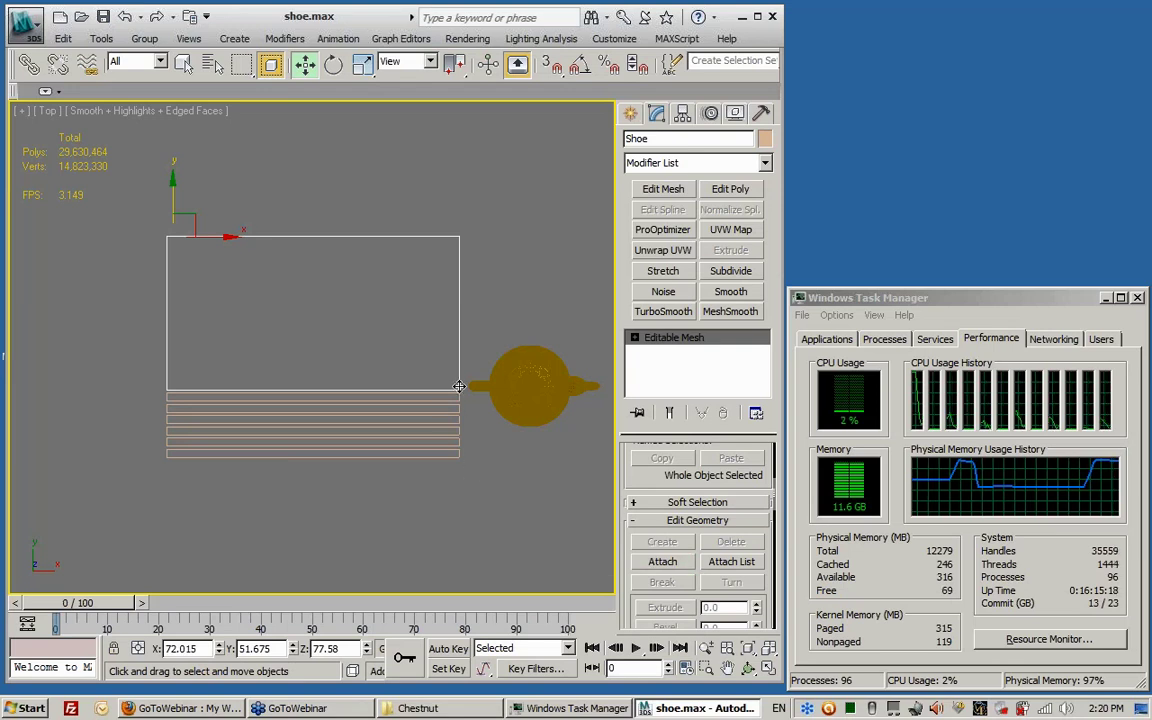
pyautogui.click(538, 394)
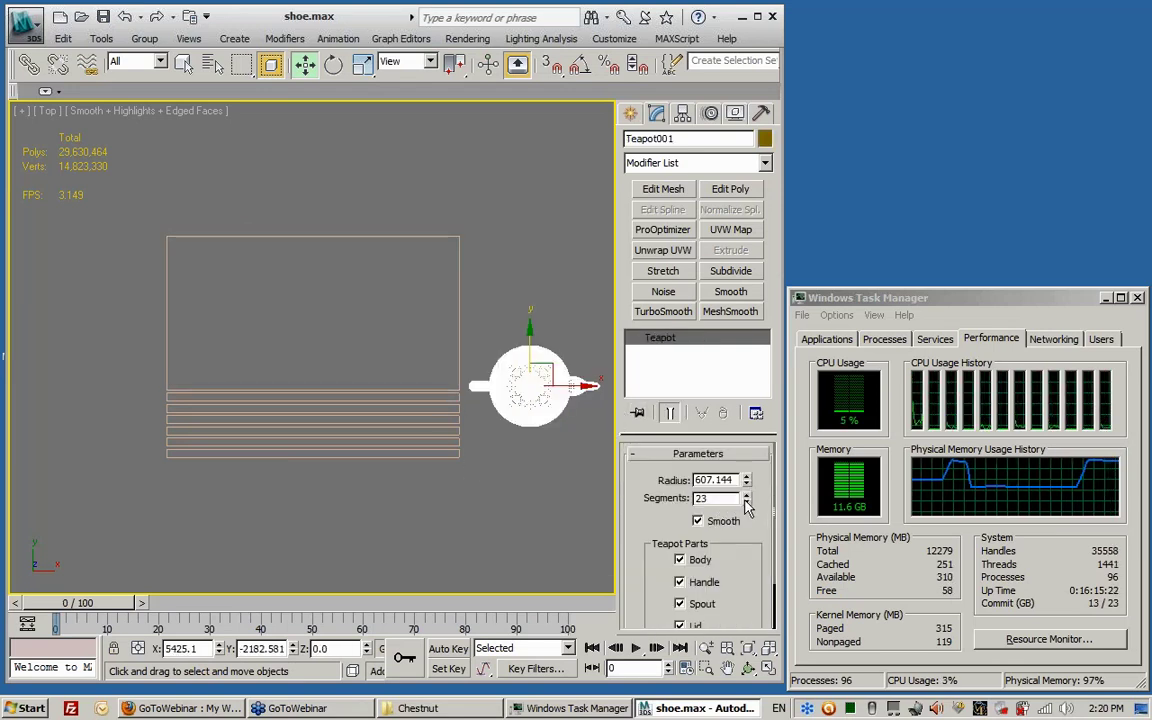
pyautogui.moveTo(745, 503); pyautogui.dragTo(745, 503)
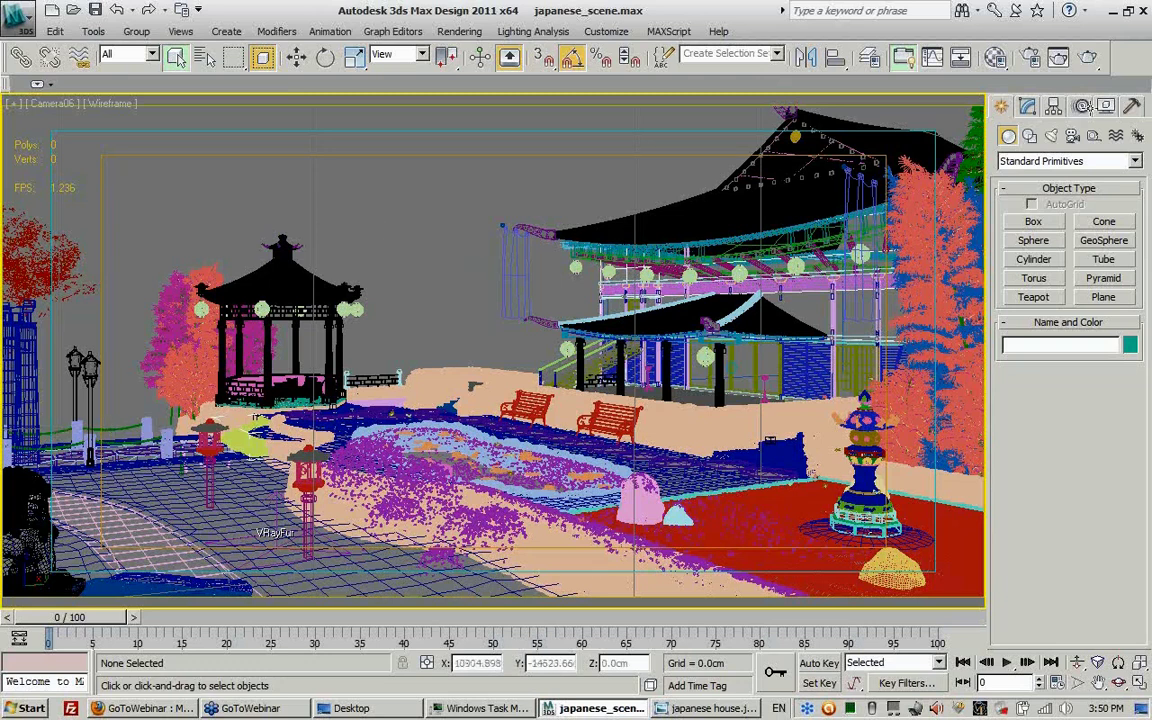
# Review the garden scene's hidden proxies in the Unhide by Name list, closing it without unhiding any.
pyautogui.click(1105, 105)
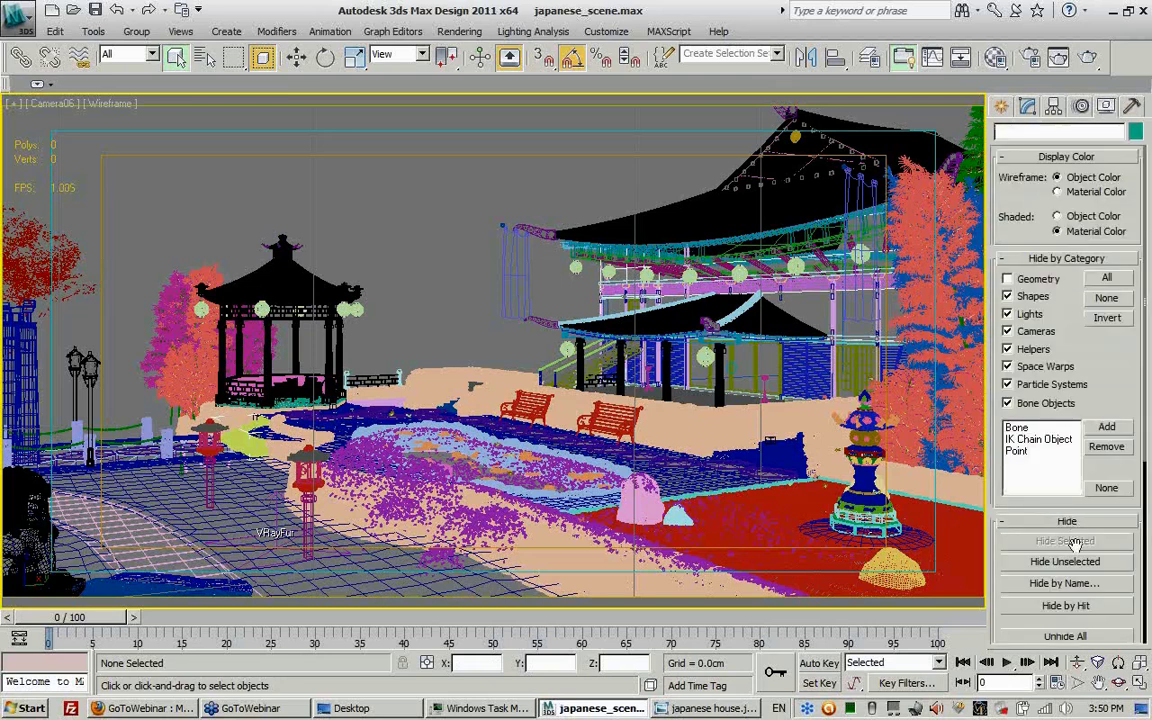
pyautogui.moveTo(1088, 625); pyautogui.dragTo(1088, 441)
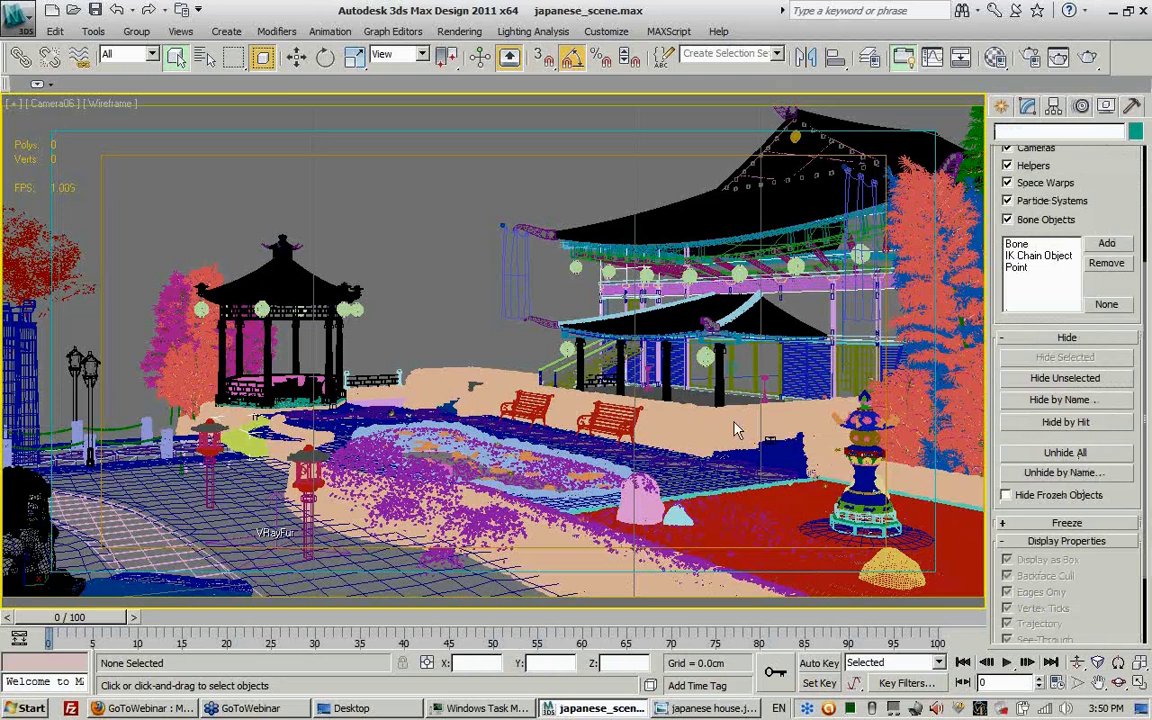
pyautogui.rightClick(661, 380)
pyautogui.click(700, 340)
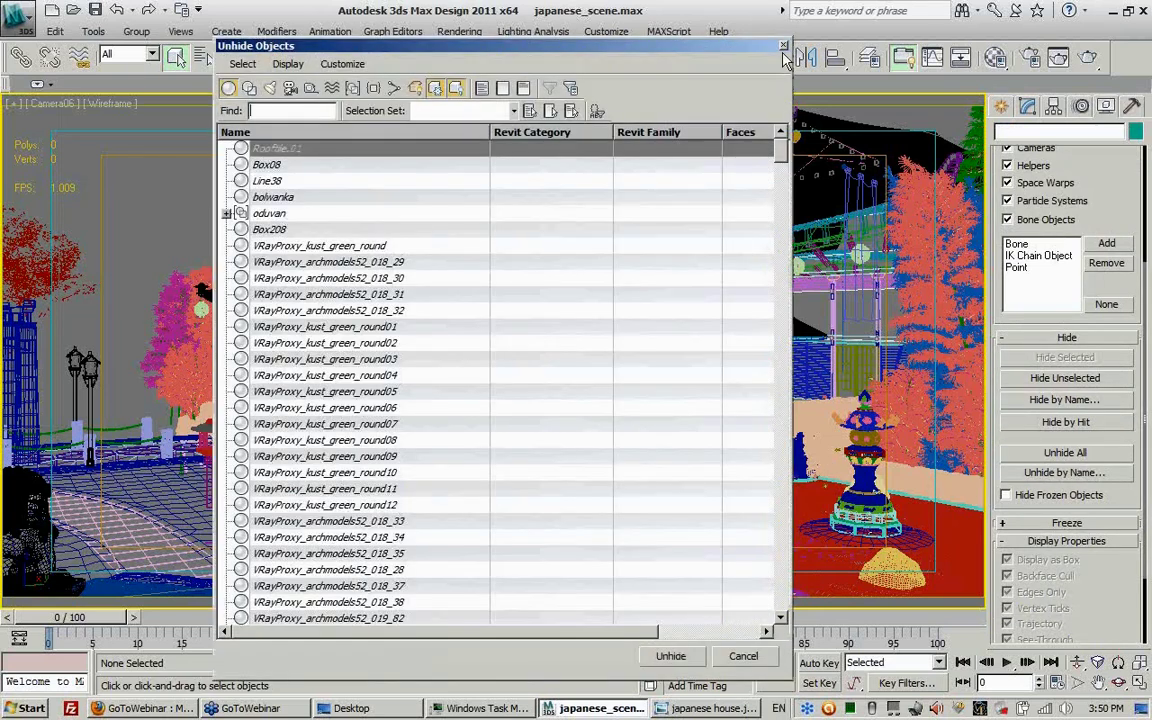
pyautogui.press('Escape')
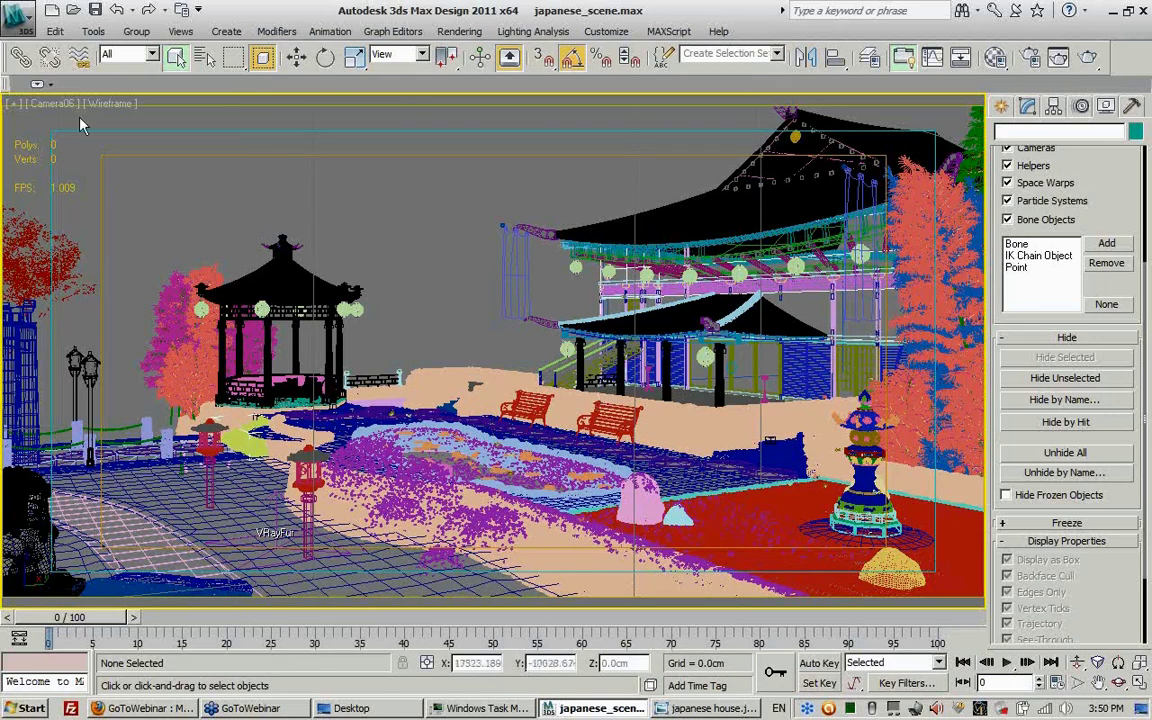
pyautogui.click(20, 30)
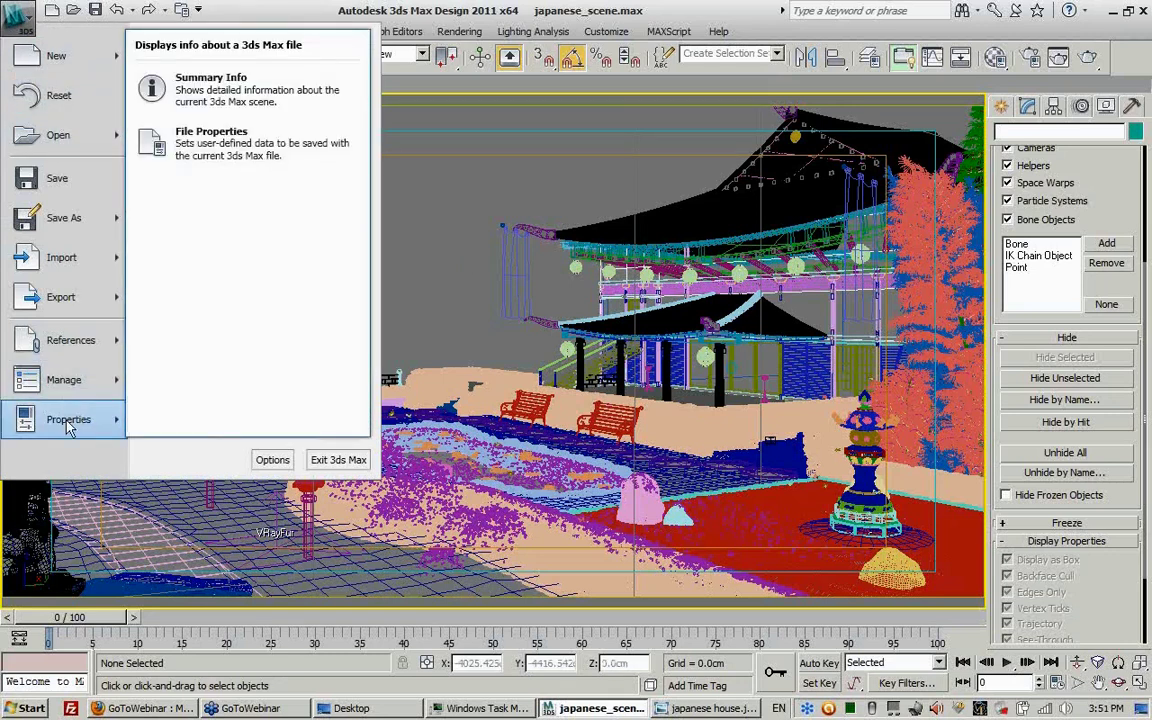
pyautogui.click(247, 141)
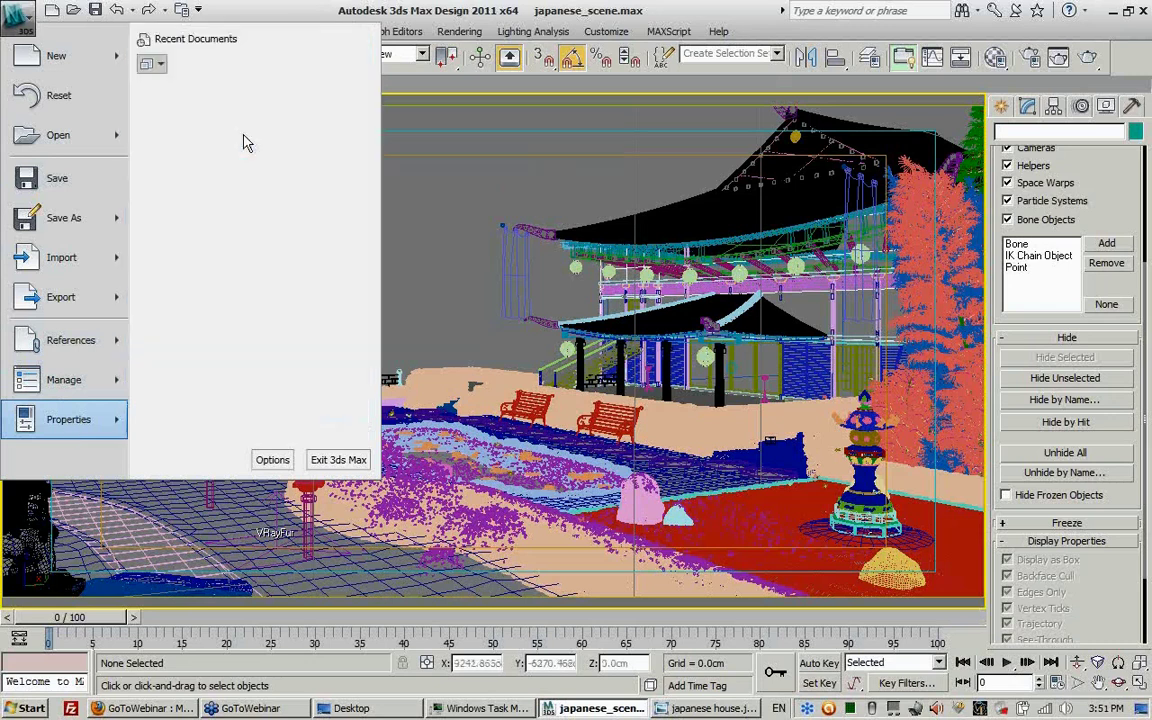
pyautogui.click(494, 176)
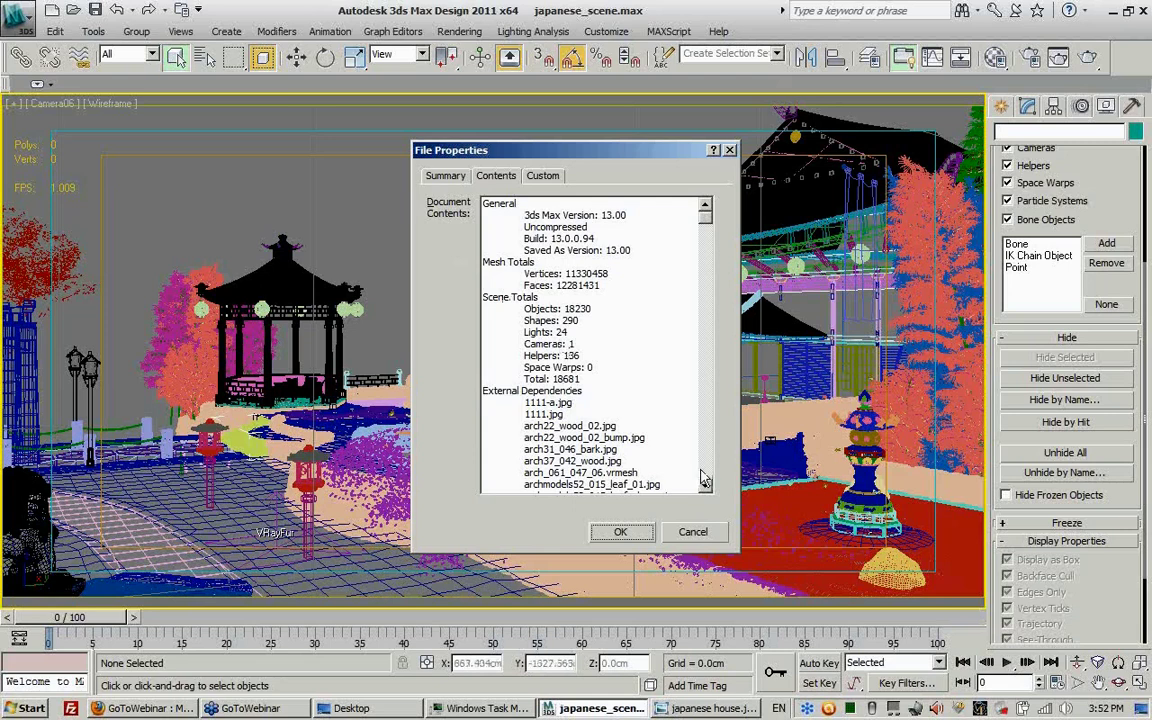
pyautogui.scroll(-8, 636, 430)
pyautogui.moveTo(706, 226); pyautogui.dragTo(722, 487)
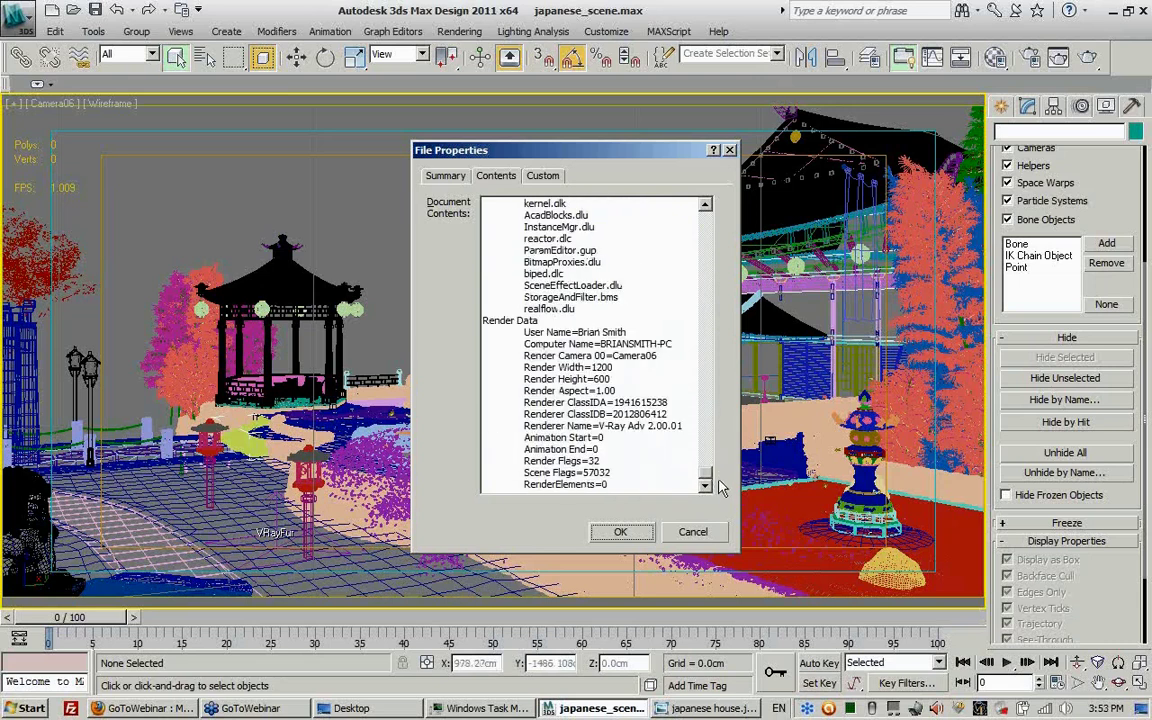
pyautogui.scroll(10, 726, 444)
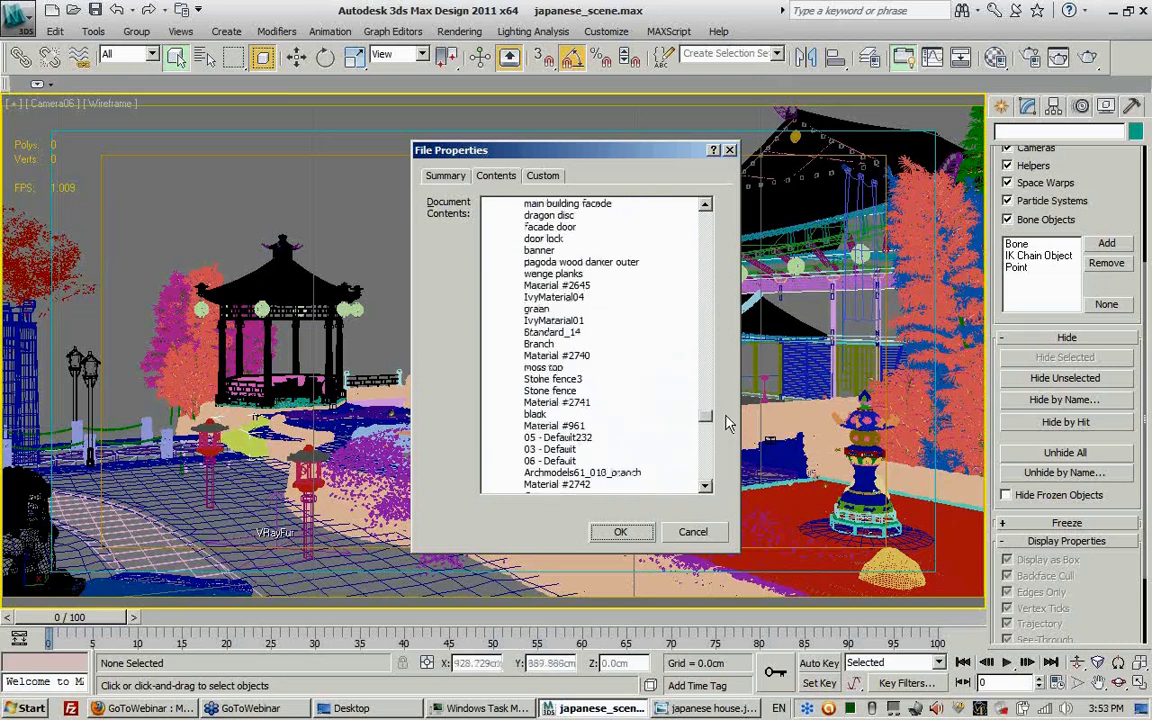
pyautogui.click(711, 533)
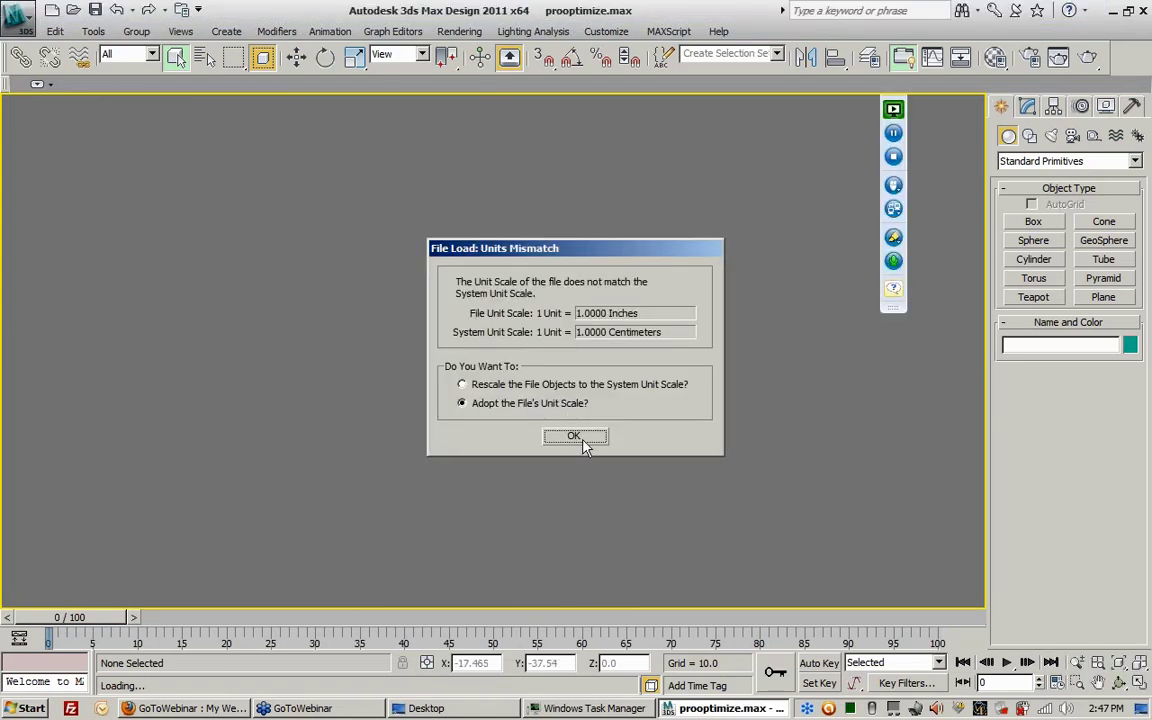
# Open prooptimize.max by adopting the file's inch unit scale.
pyautogui.click(585, 437)
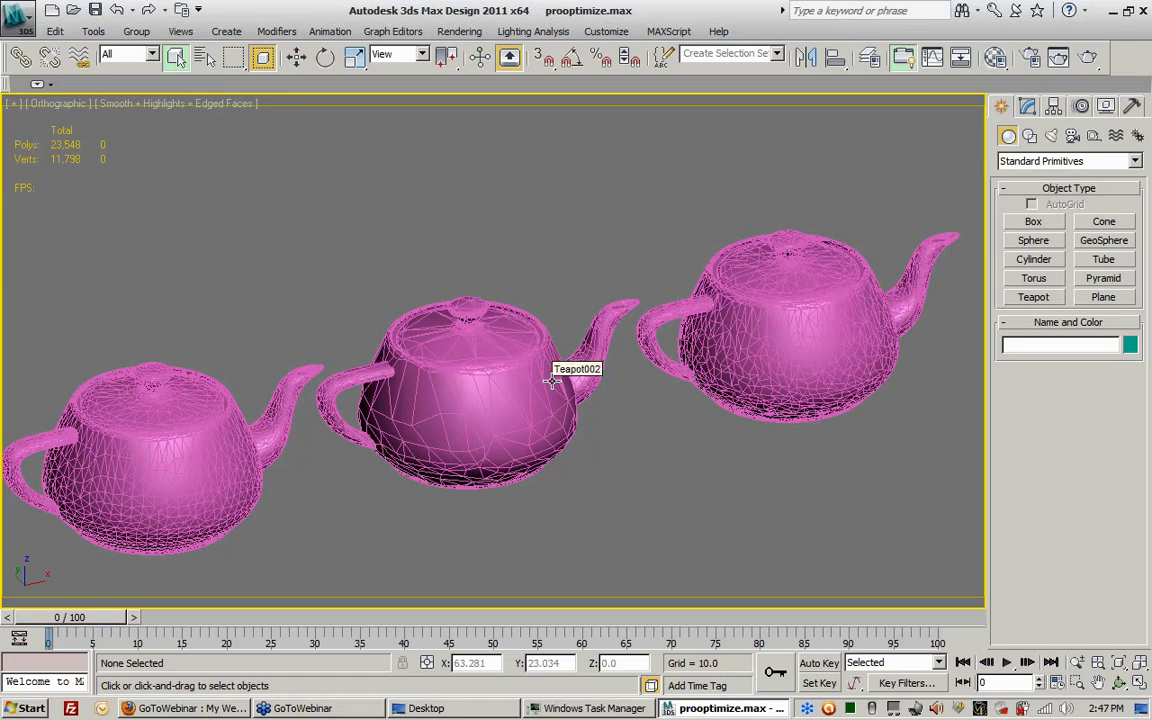
# Select each of the three teapots in turn, ending on the left teapot's ProOptimizer at 3.0% vertices.
pyautogui.click(141, 470)
pyautogui.click(470, 400)
pyautogui.click(790, 290)
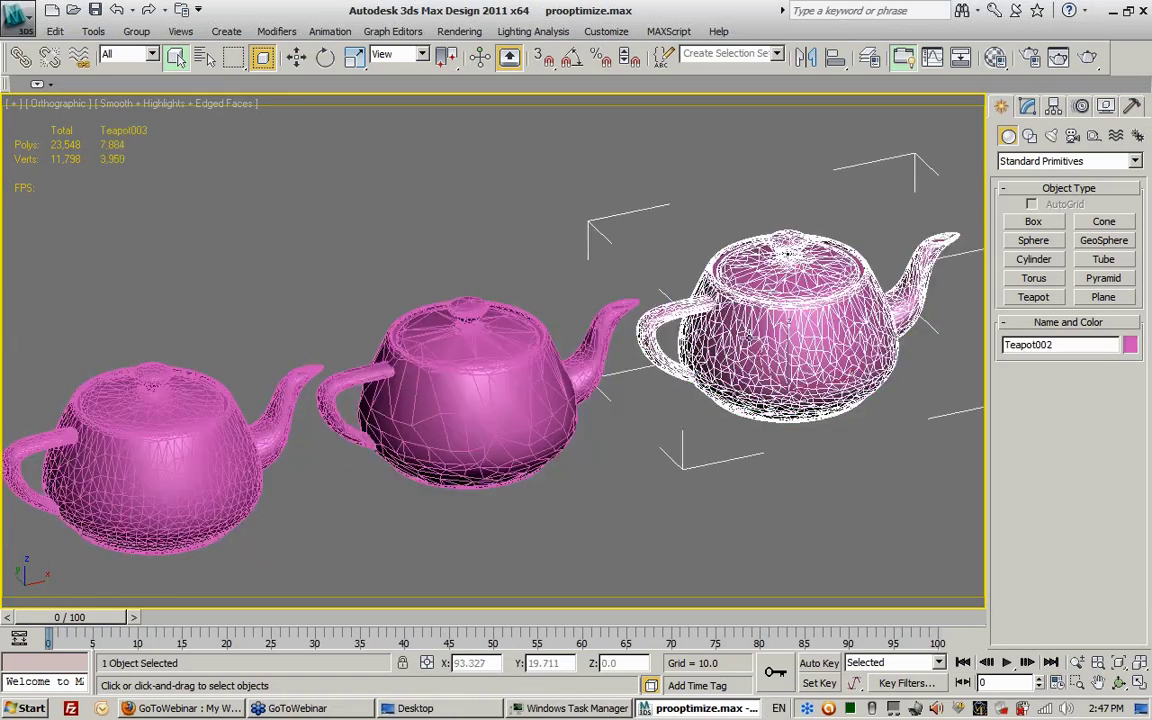
pyautogui.click(1030, 107)
pyautogui.click(130, 433)
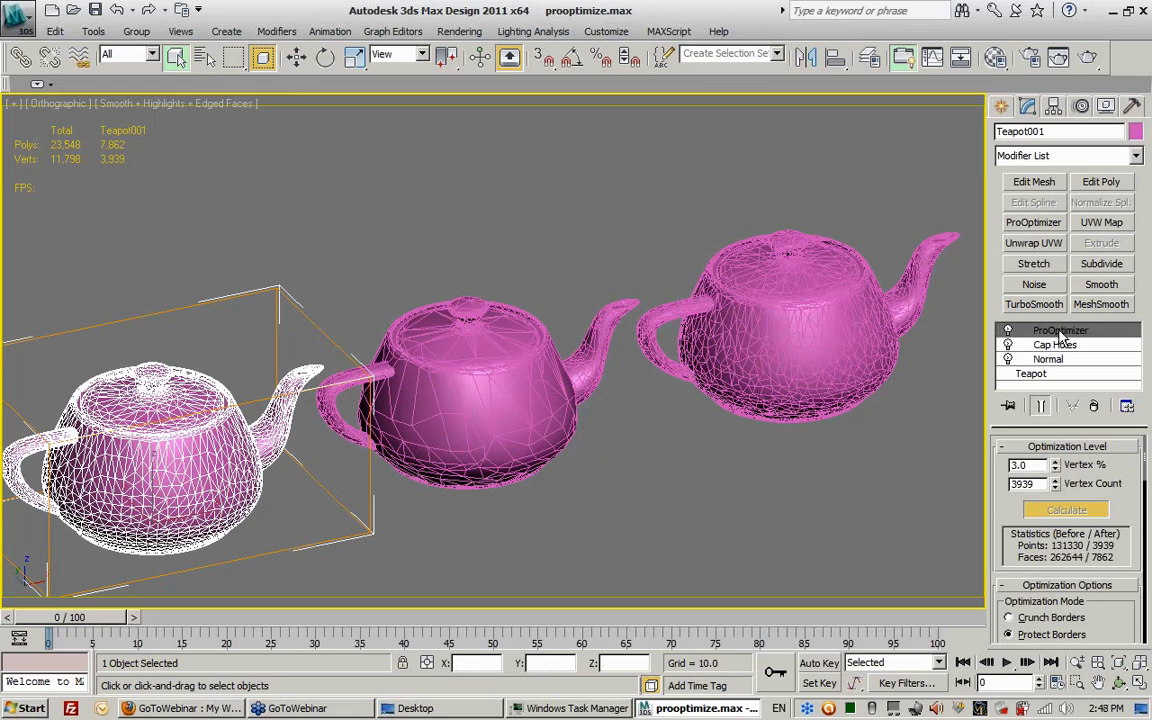
# Inspect the middle teapot's Optimize settings, then the right teapot's MultiRes at 3.008% vertices.
pyautogui.click(506, 349)
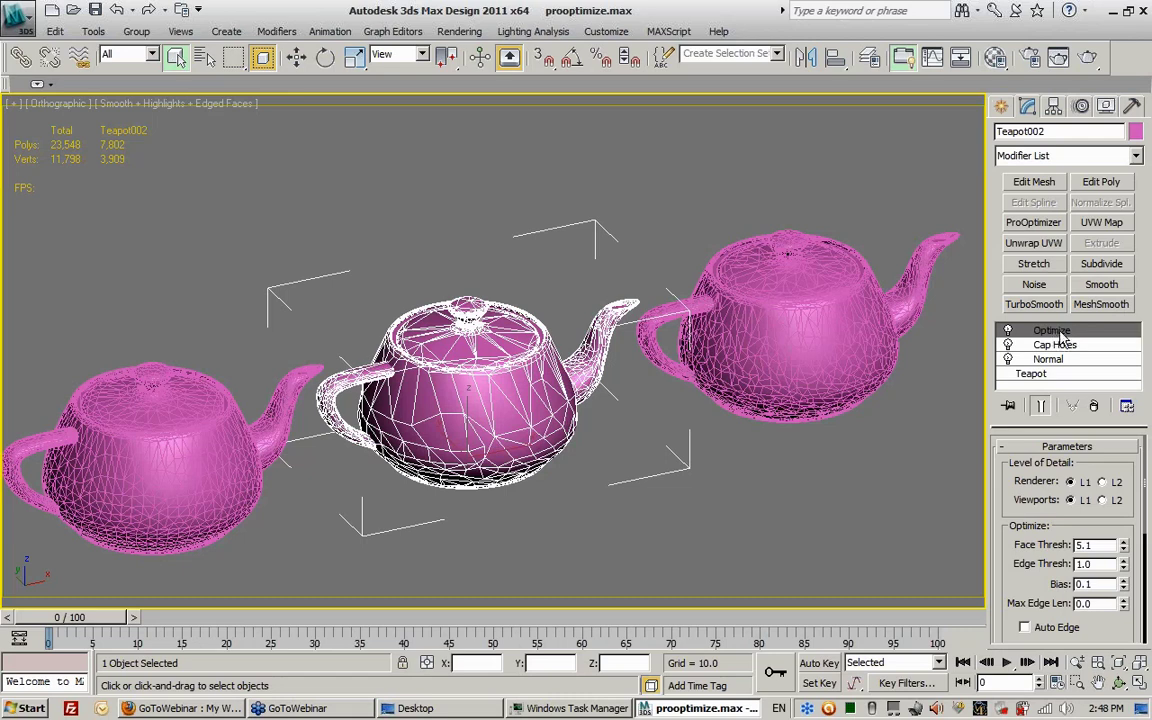
pyautogui.click(742, 294)
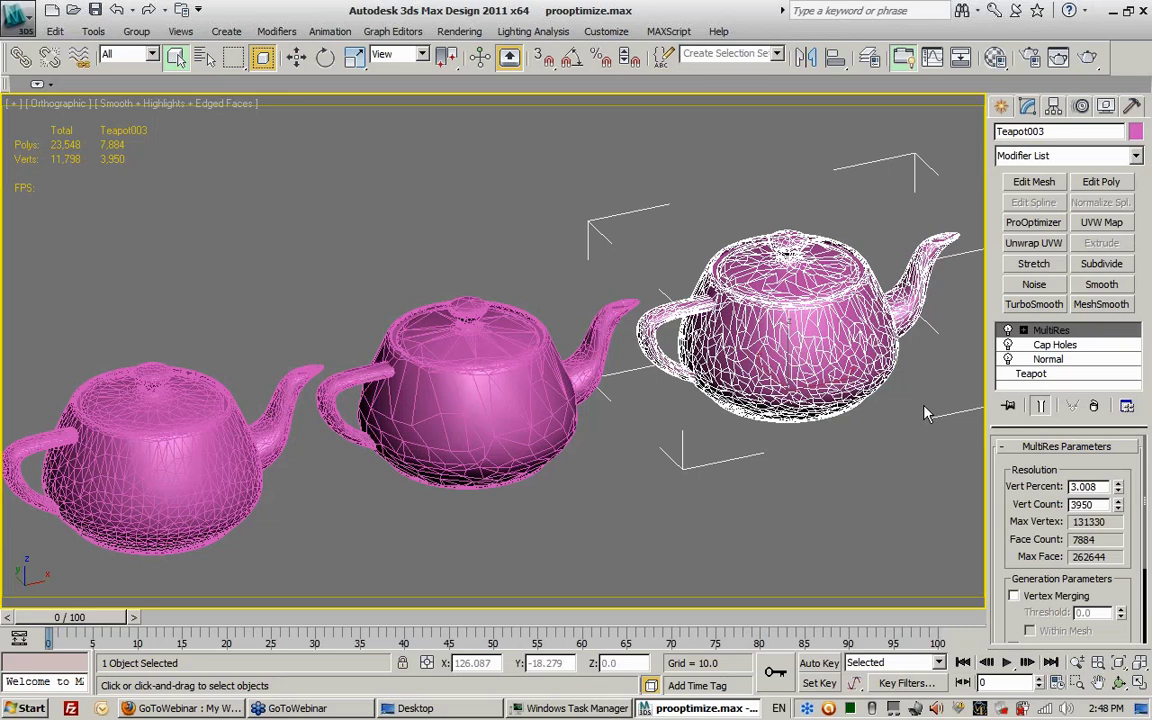
# Turn off Edged Faces, compare the three teapots' poly counts, and orbit to view their undersides.
pyautogui.press('F4')
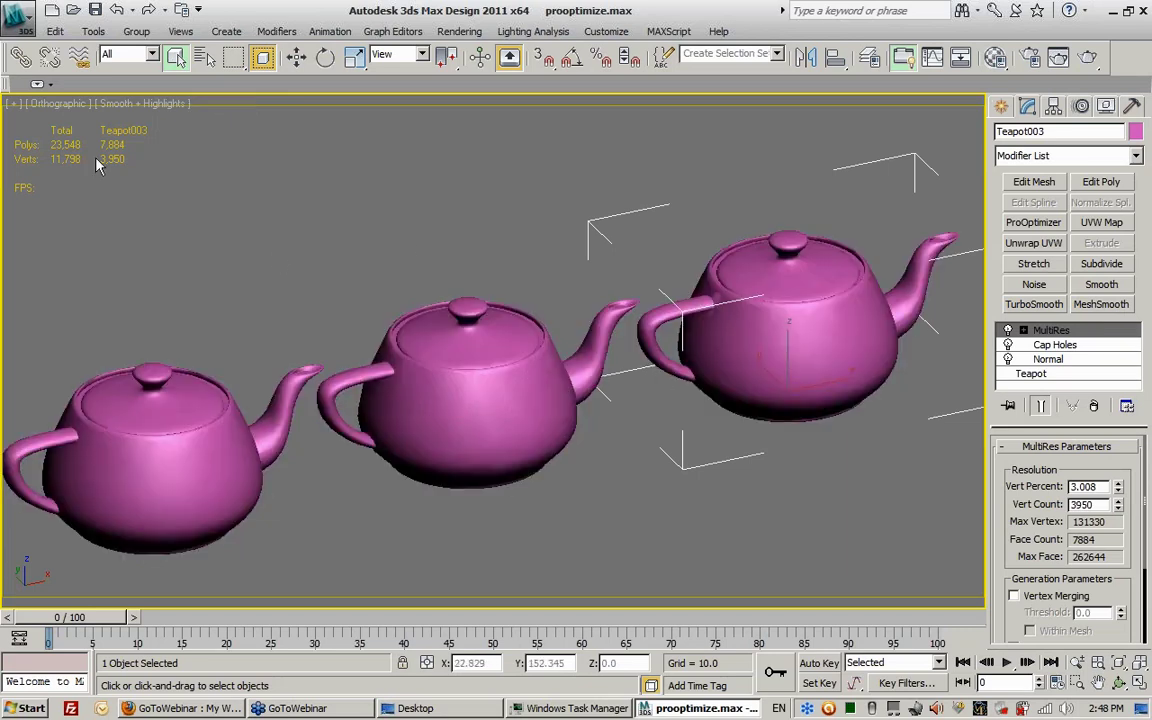
pyautogui.click(155, 441)
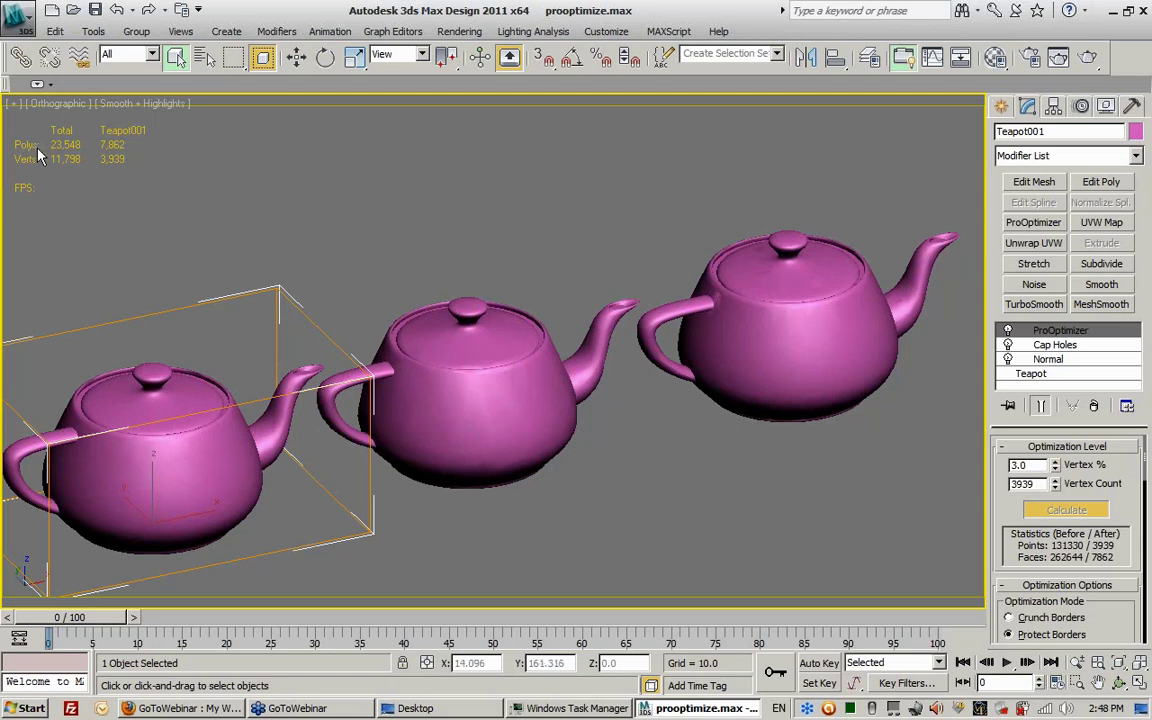
pyautogui.click(395, 318)
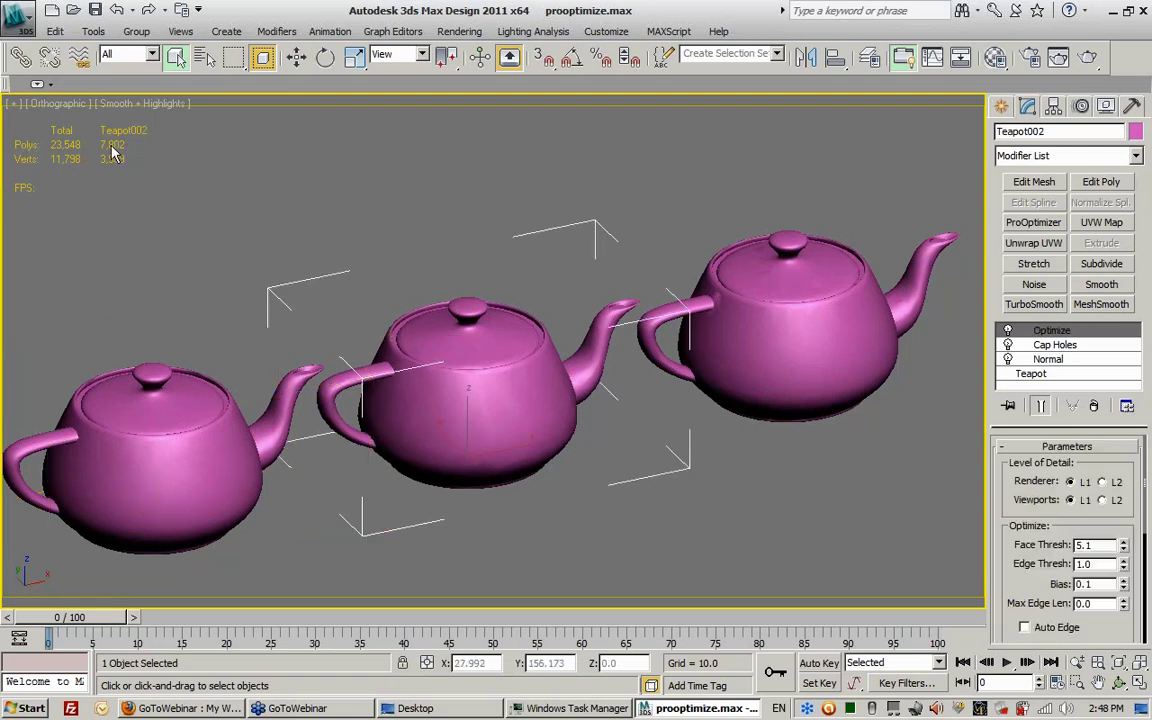
pyautogui.click(787, 321)
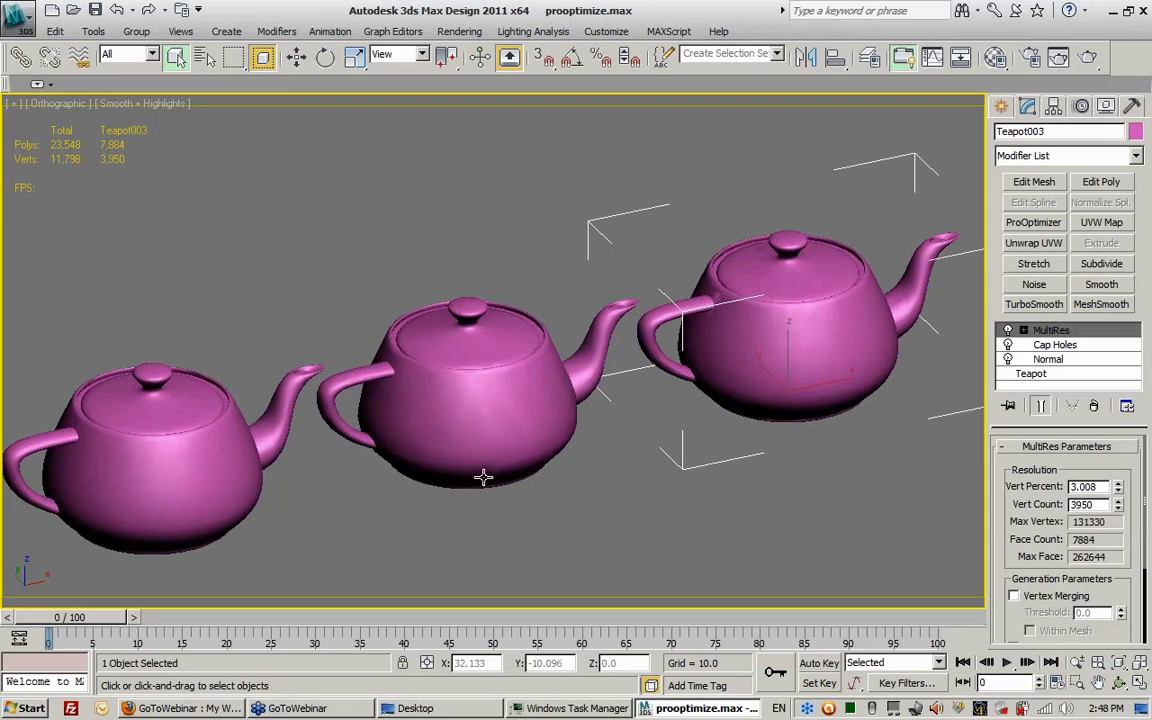
pyautogui.keyDown('alt'); pyautogui.moveTo(483, 477); pyautogui.dragTo(508, 250, button='middle'); pyautogui.keyUp('alt')
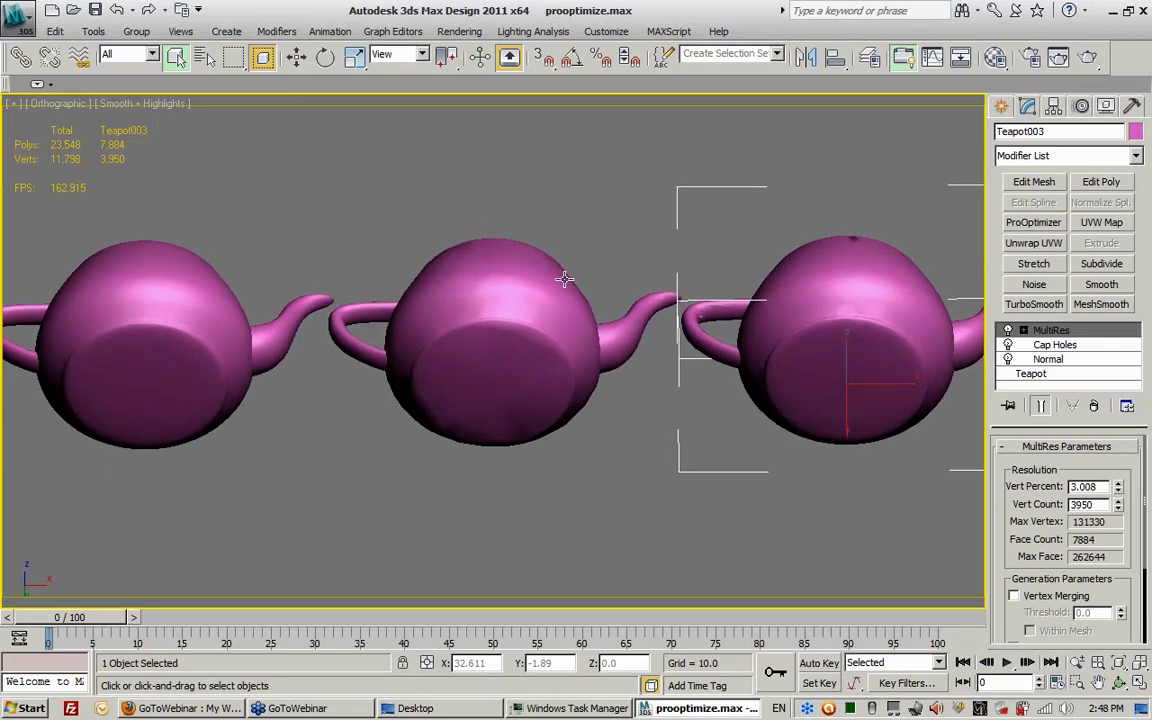
# Render the teapot view, close the rendered frame, and turn Edged Faces back on.
pyautogui.click(976, 56)
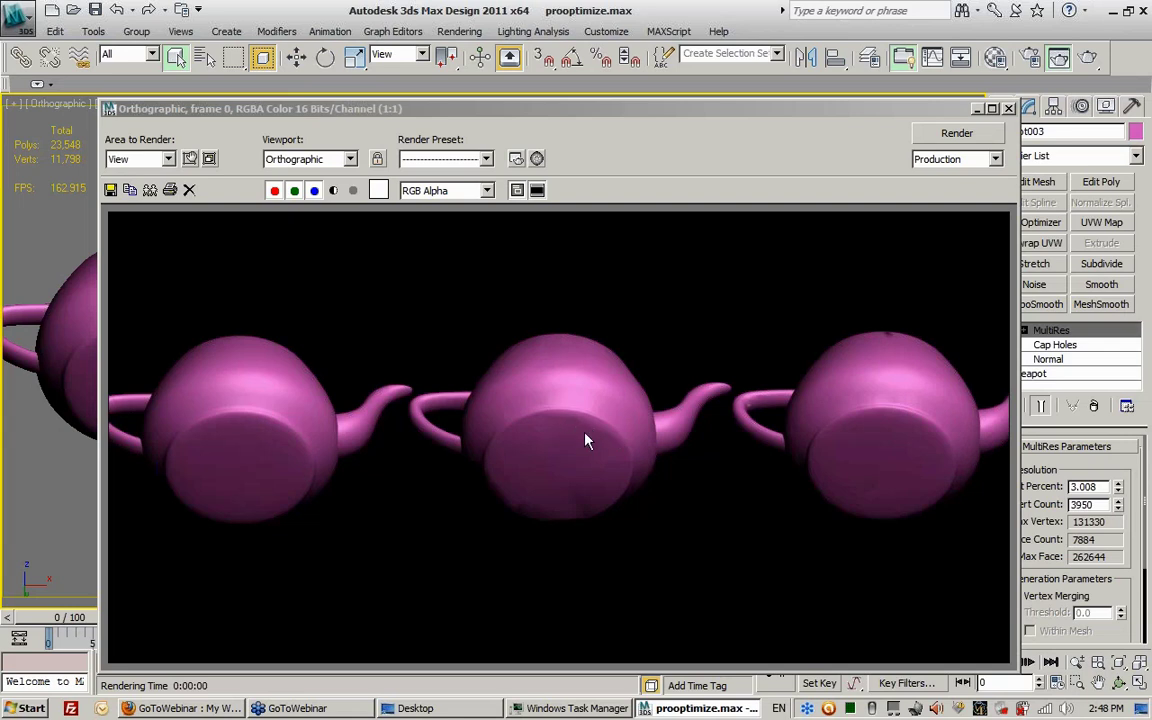
pyautogui.click(1009, 109)
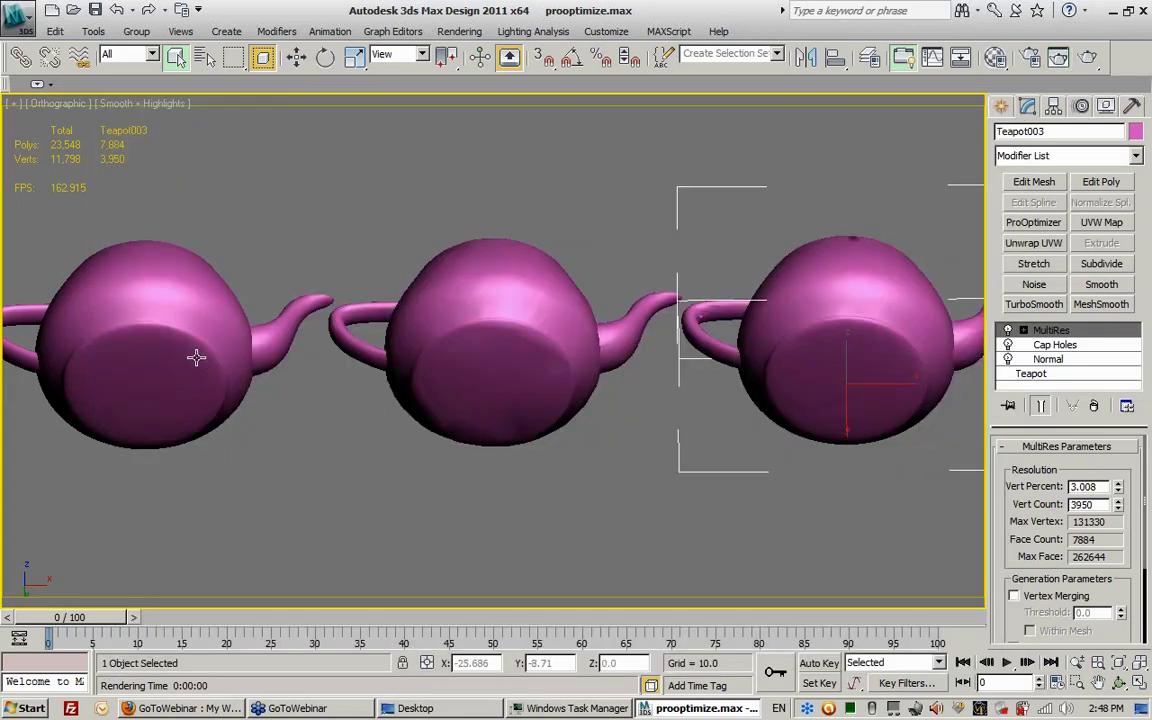
pyautogui.press('F4')
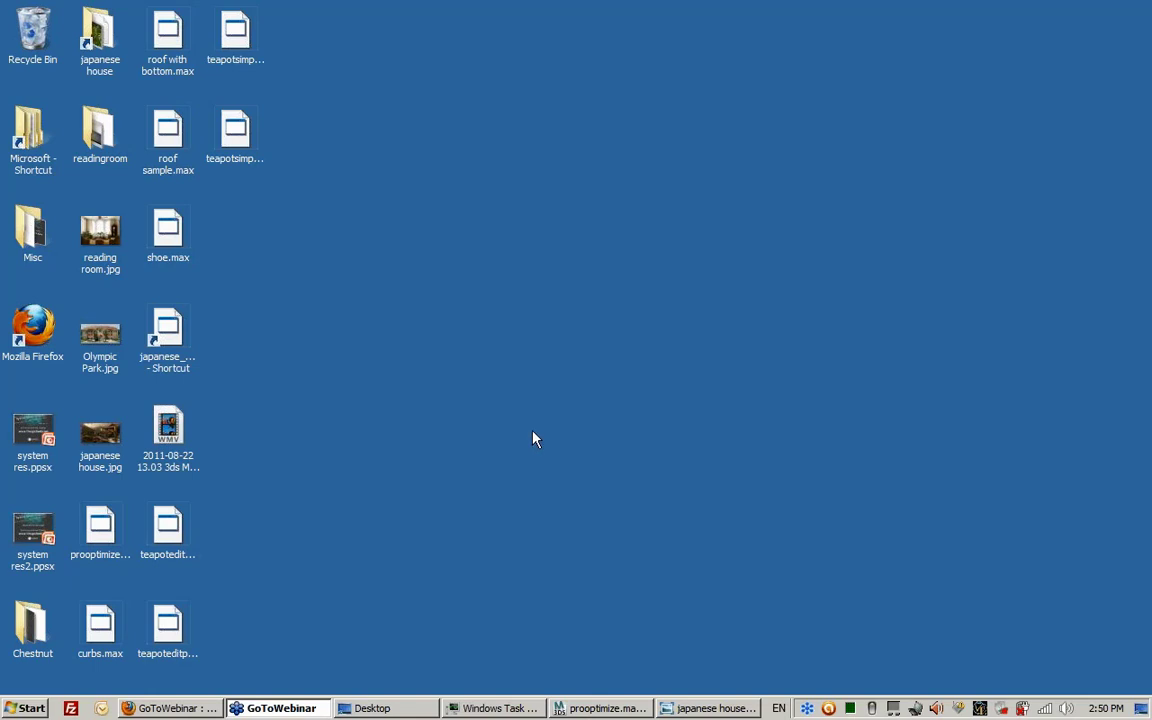
# Start Task Manager from the taskbar on the Processes tab, widening the User Name column.
pyautogui.rightClick(766, 708)
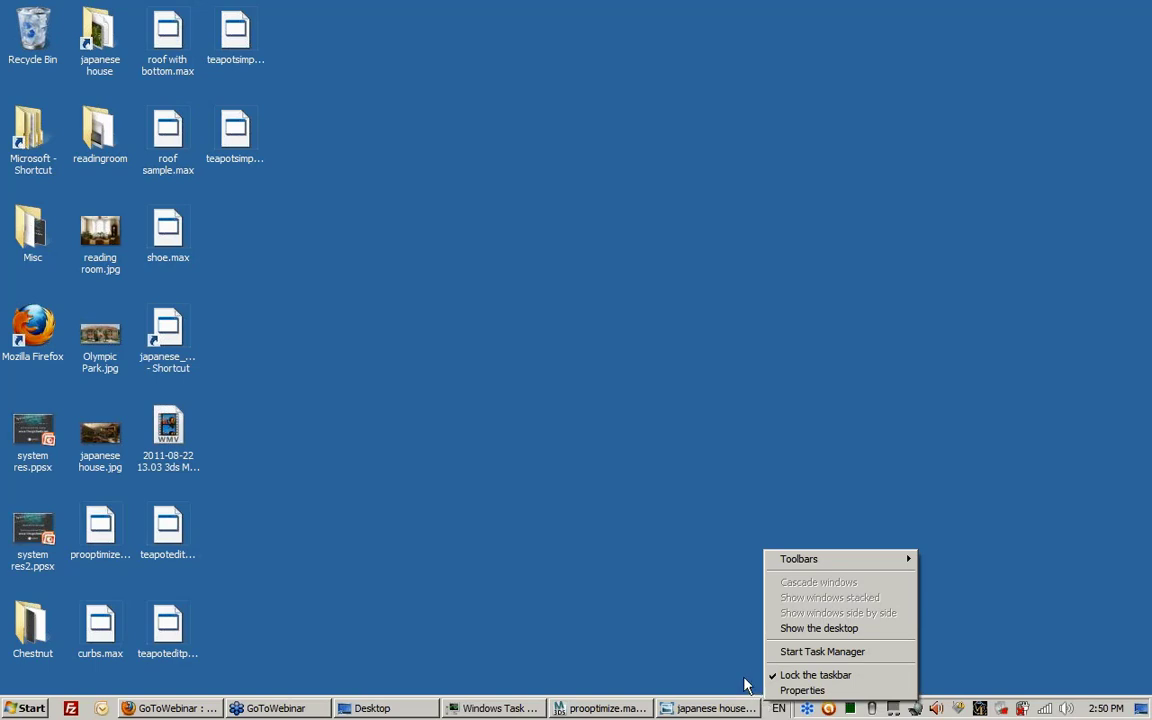
pyautogui.click(798, 653)
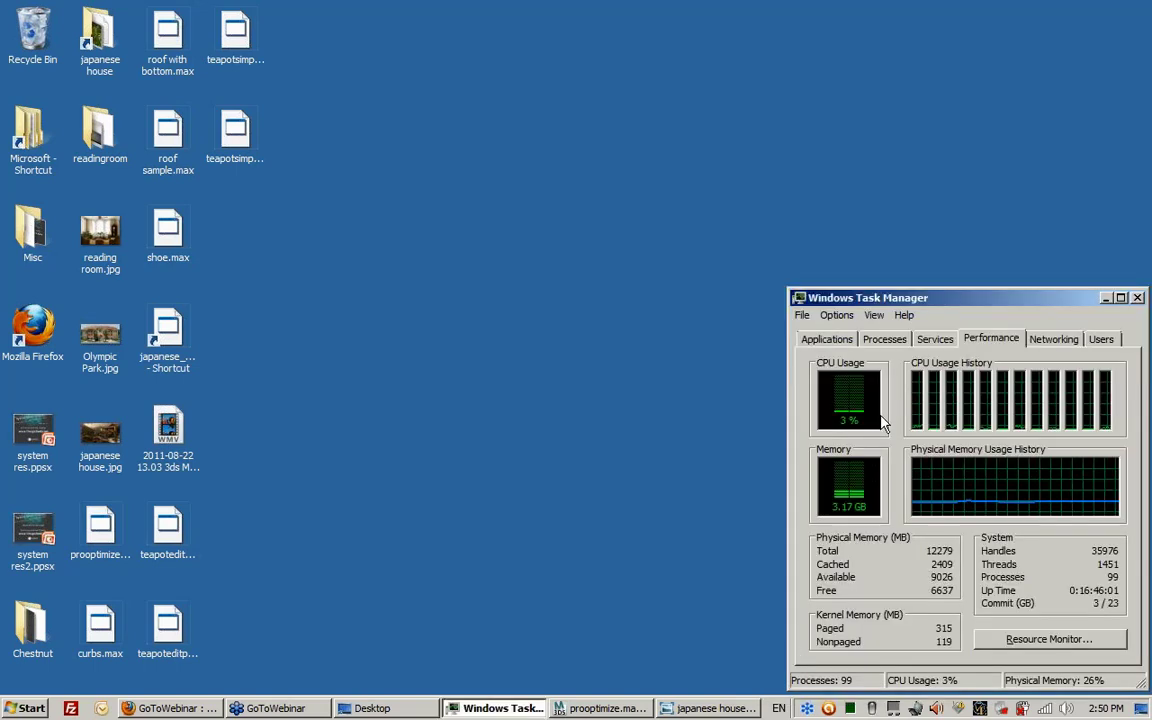
pyautogui.click(884, 340)
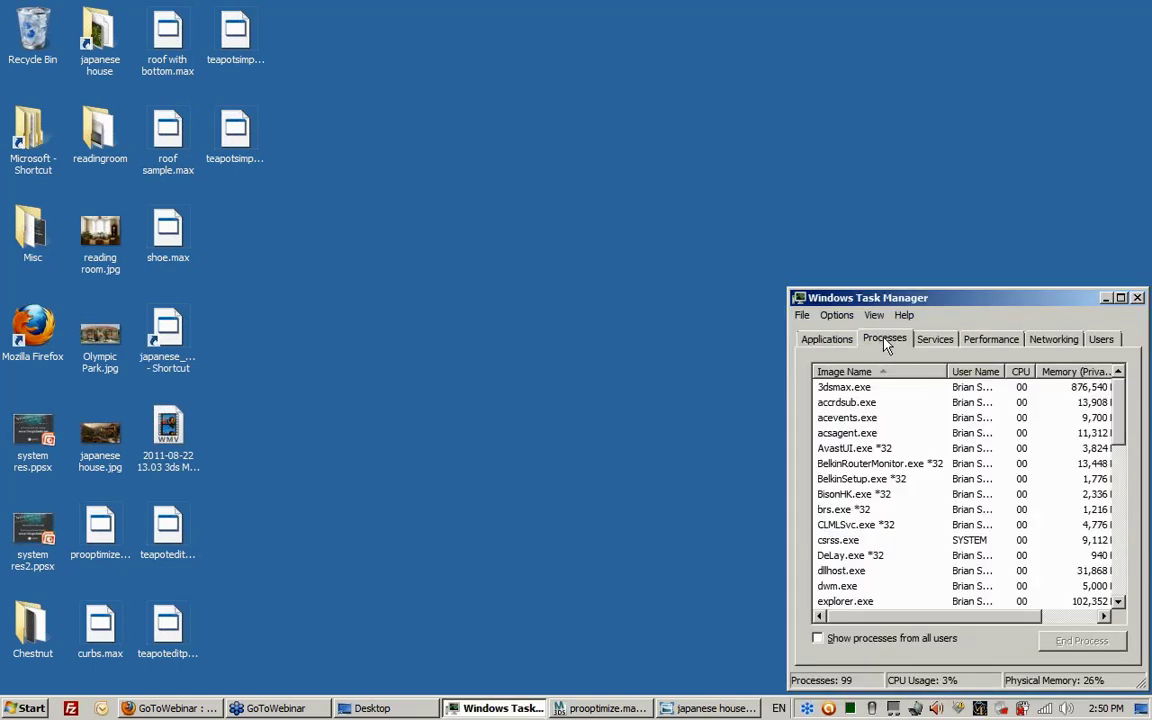
pyautogui.moveTo(1122, 411)
pyautogui.mouseDown()
pyautogui.moveTo(1122, 585)
pyautogui.moveTo(1134, 399)
pyautogui.mouseUp()
pyautogui.moveTo(1010, 371)
pyautogui.mouseDown()
pyautogui.moveTo(1062, 373)
pyautogui.moveTo(1020, 372)
pyautogui.mouseUp()
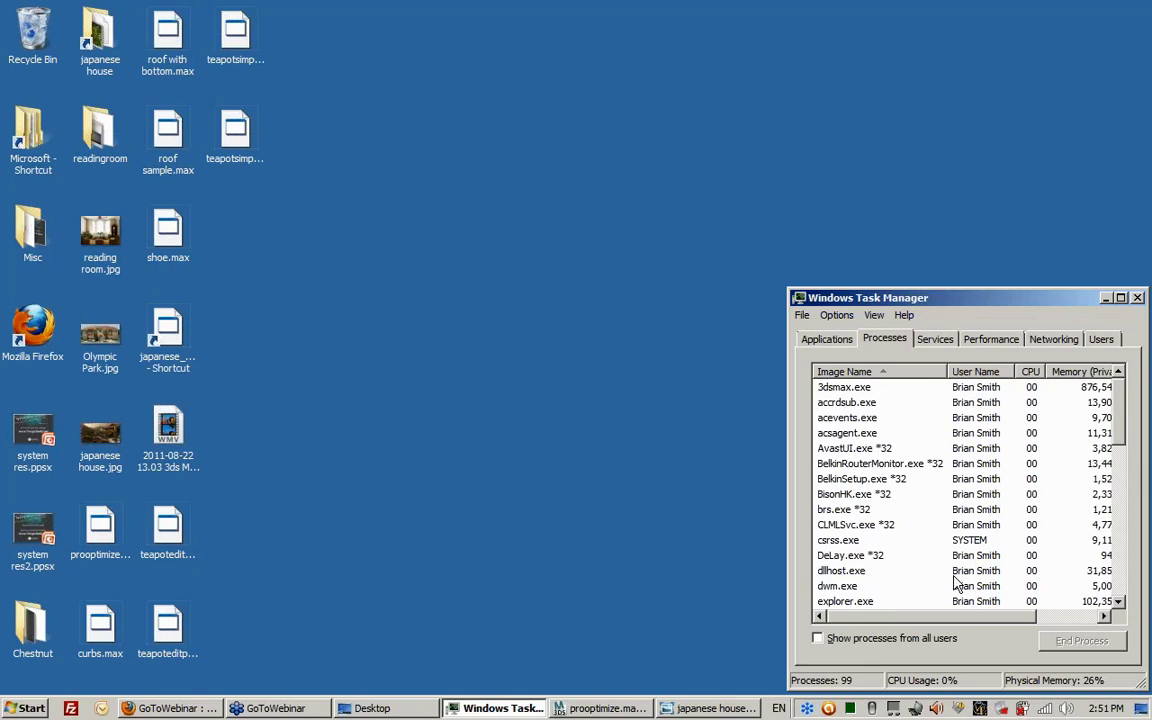
# Review processes from all users, then show the Set Priority choices for 3dsmax.exe.
pyautogui.click(900, 638)
pyautogui.click(975, 390)
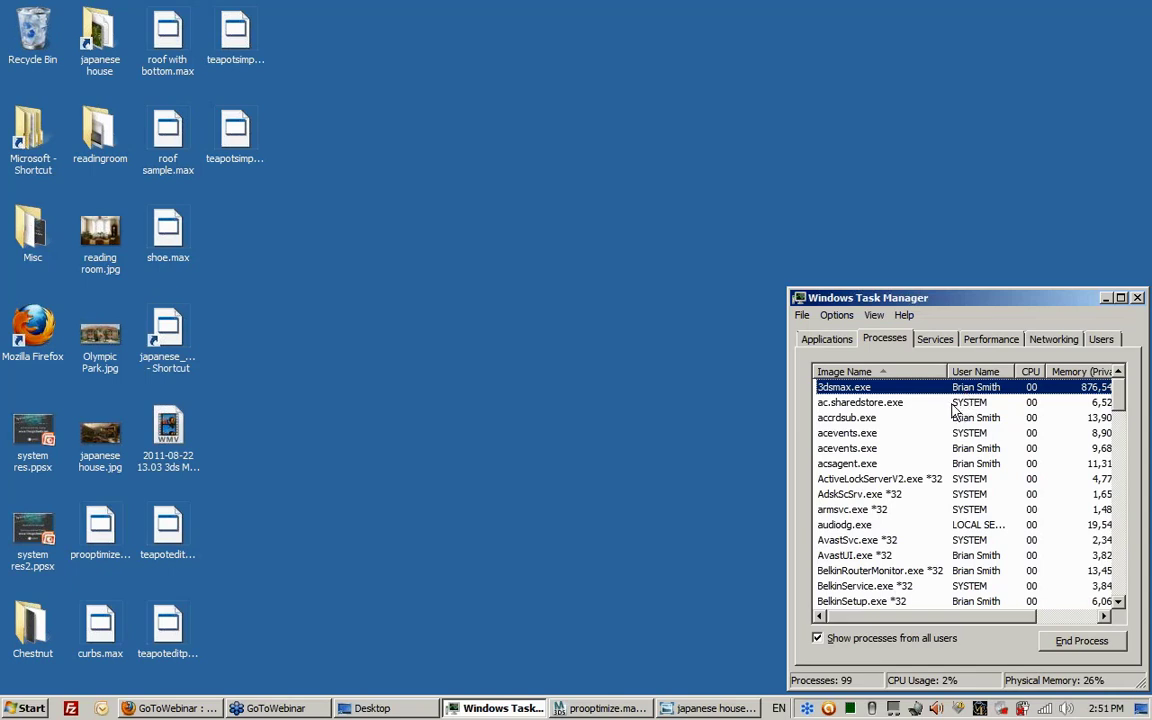
pyautogui.click(950, 433)
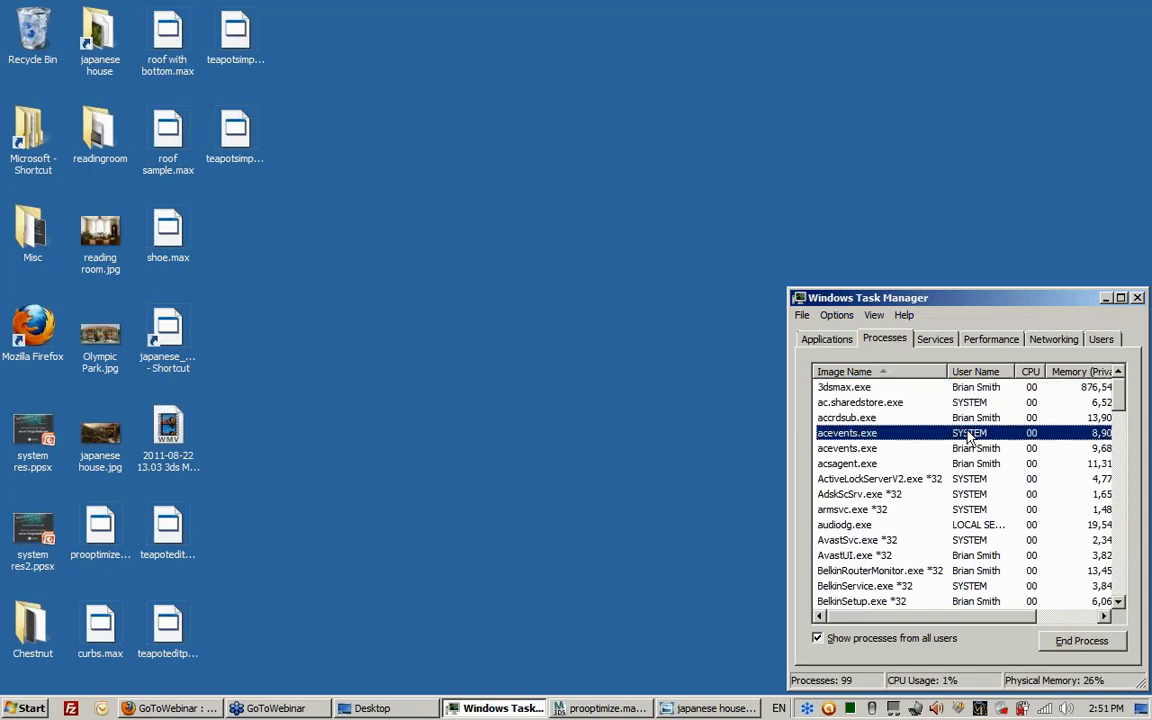
pyautogui.click(975, 483)
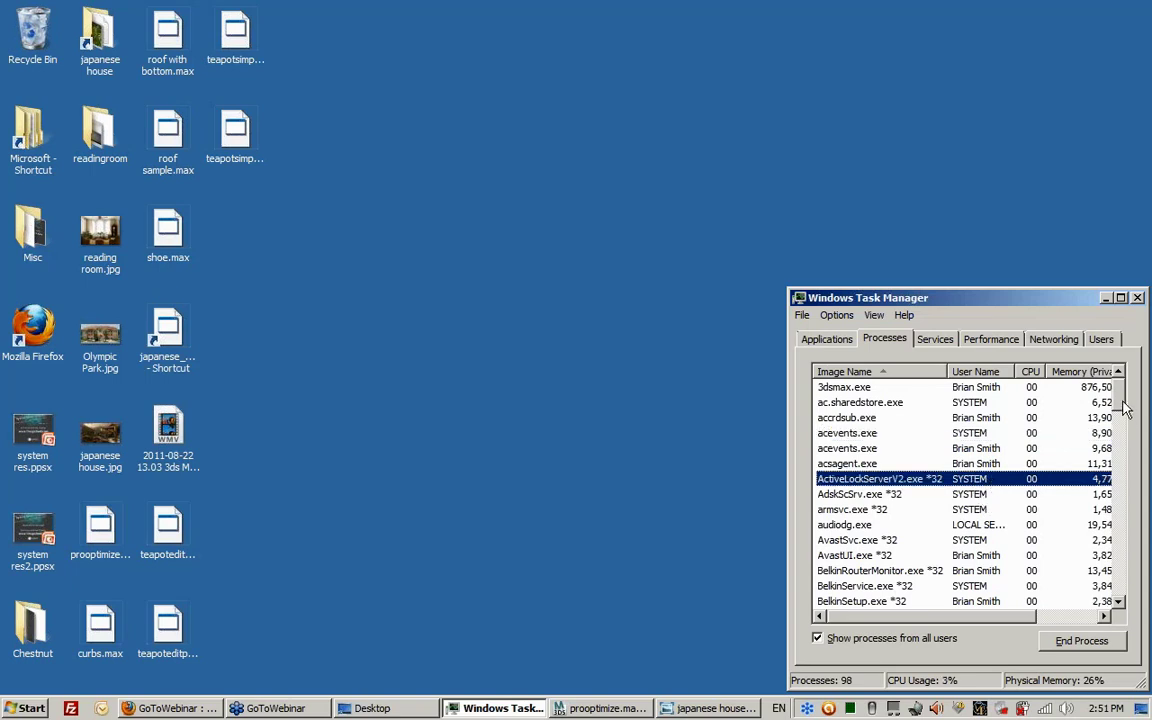
pyautogui.click(819, 643)
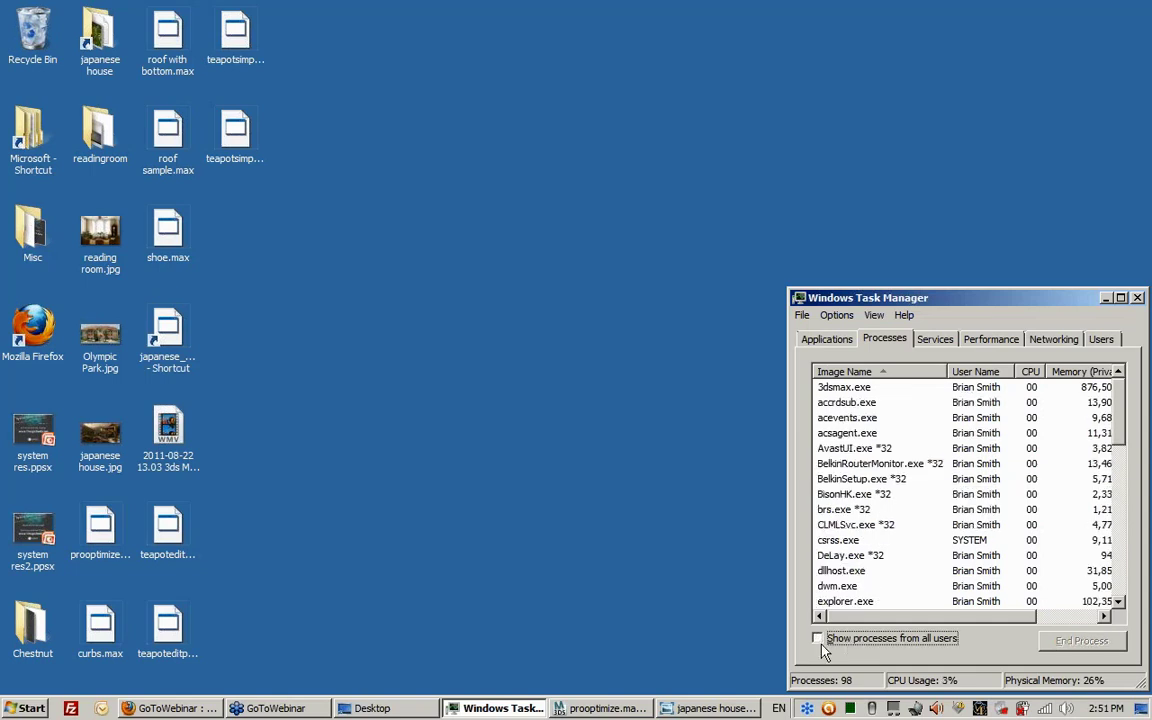
pyautogui.click(825, 388)
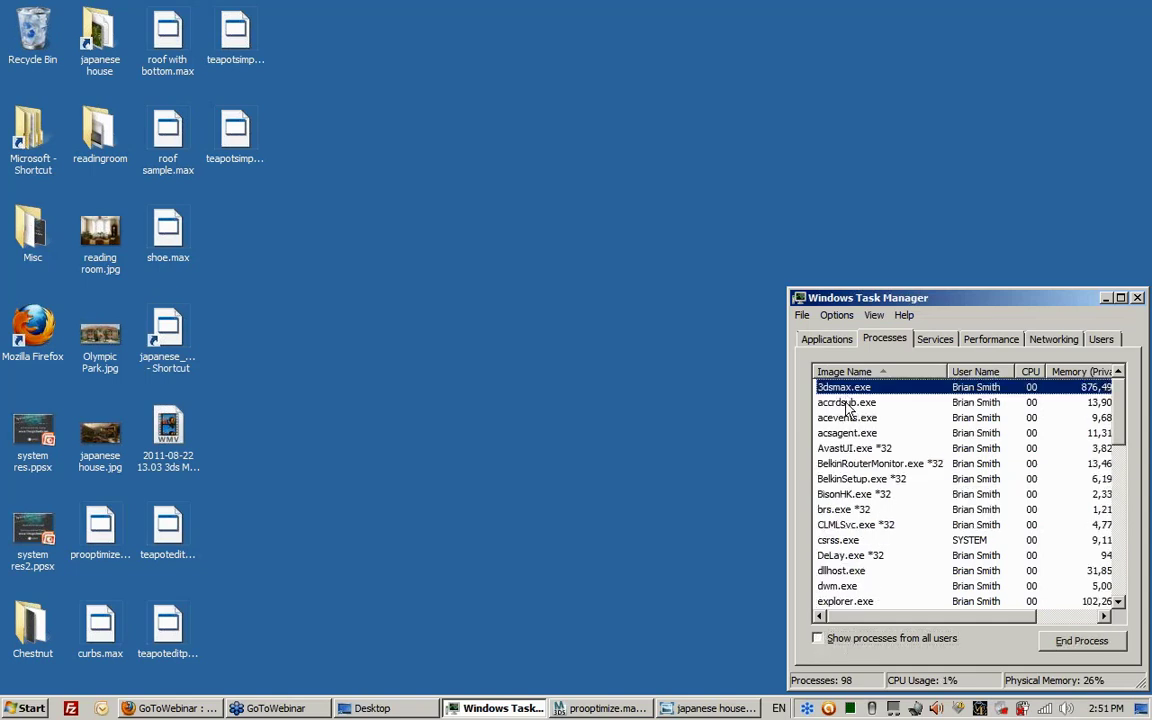
pyautogui.rightClick(850, 398)
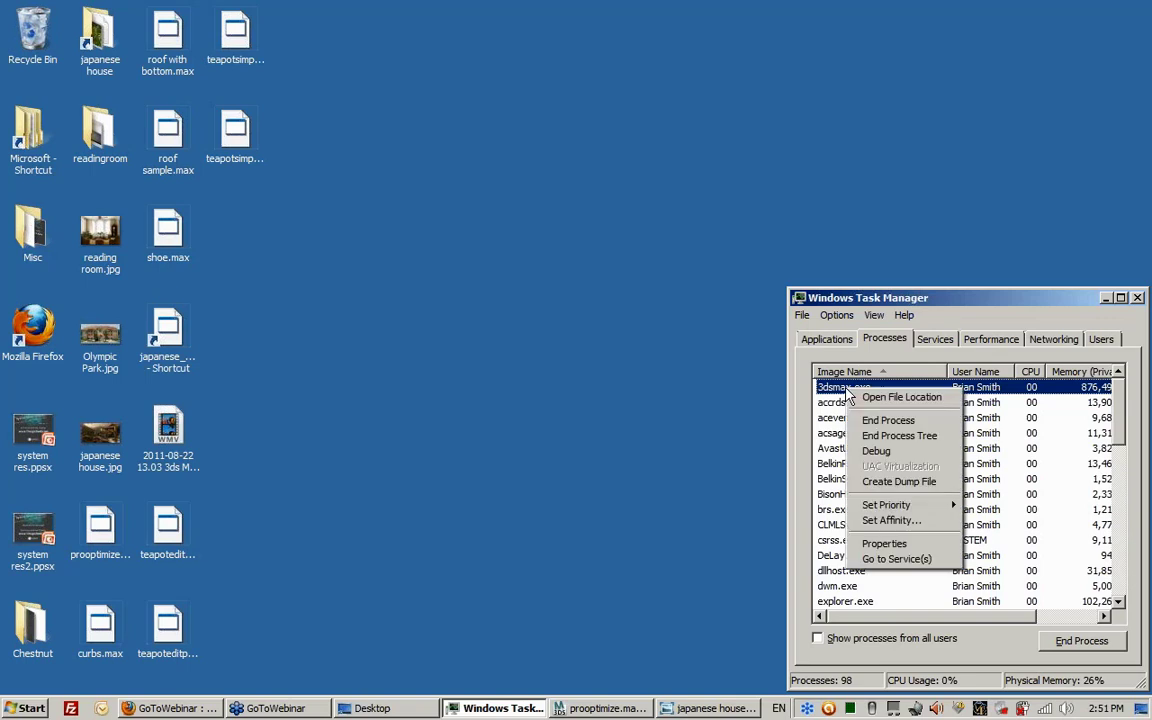
pyautogui.moveTo(888, 505)
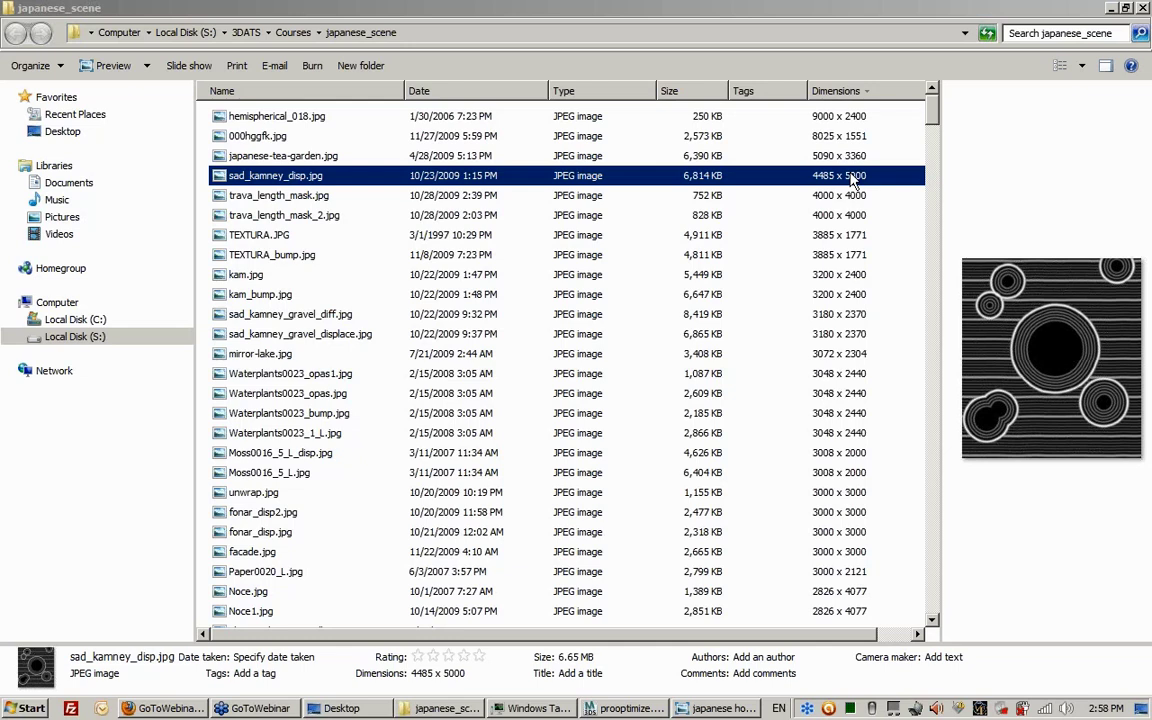
# Preview the 4000 x 4000 trava_length_mask_2.jpg texture in the japanese_scene folder.
pyautogui.click(820, 215)
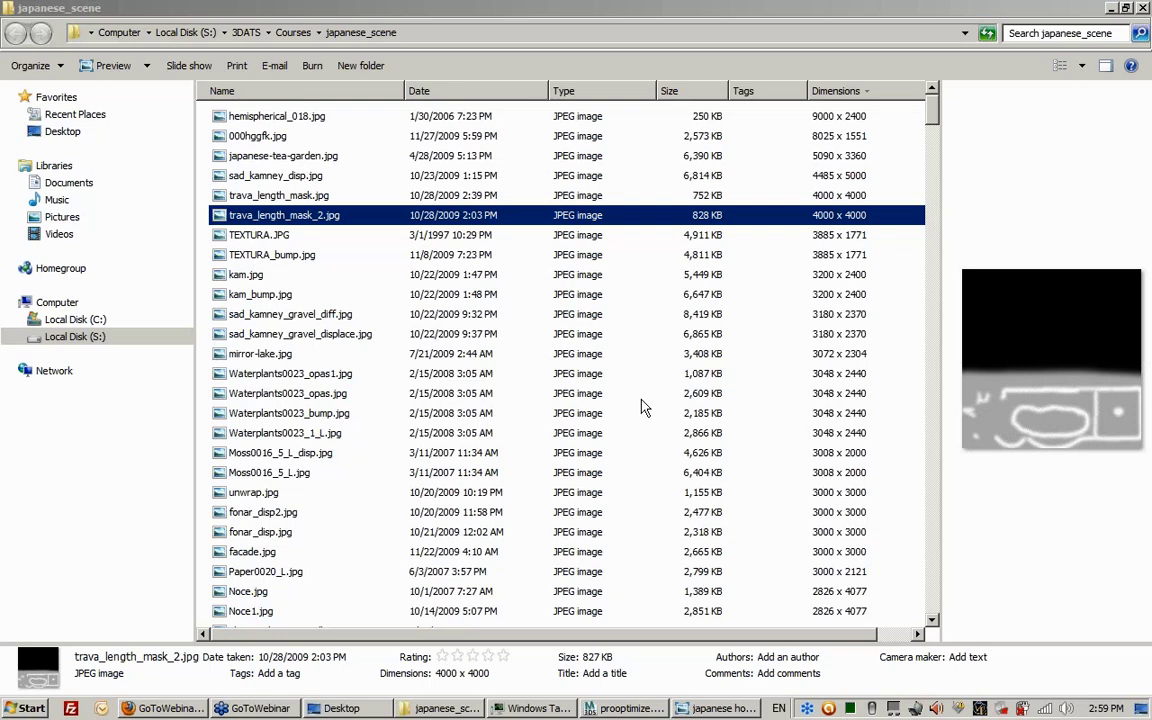
# Restore the japanese_scene Explorer window from full screen, move it up-right, and make it taller.
pyautogui.click(500, 12)
pyautogui.doubleClick(500, 12)
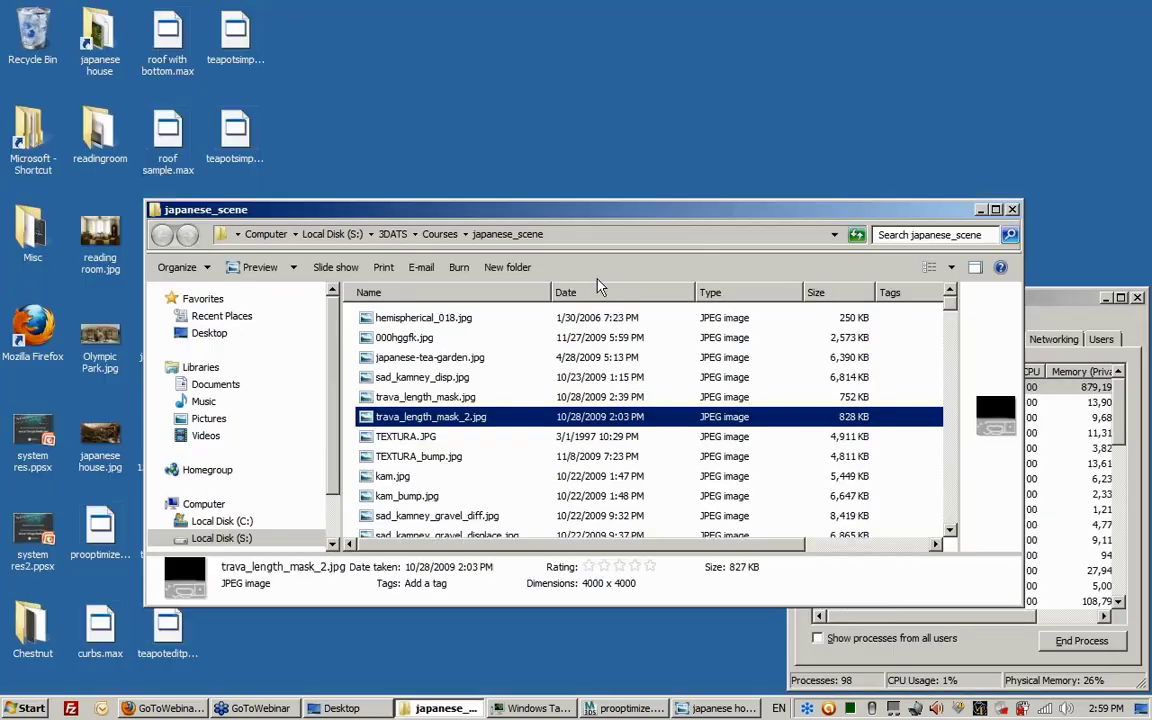
pyautogui.moveTo(590, 225); pyautogui.dragTo(661, 81)
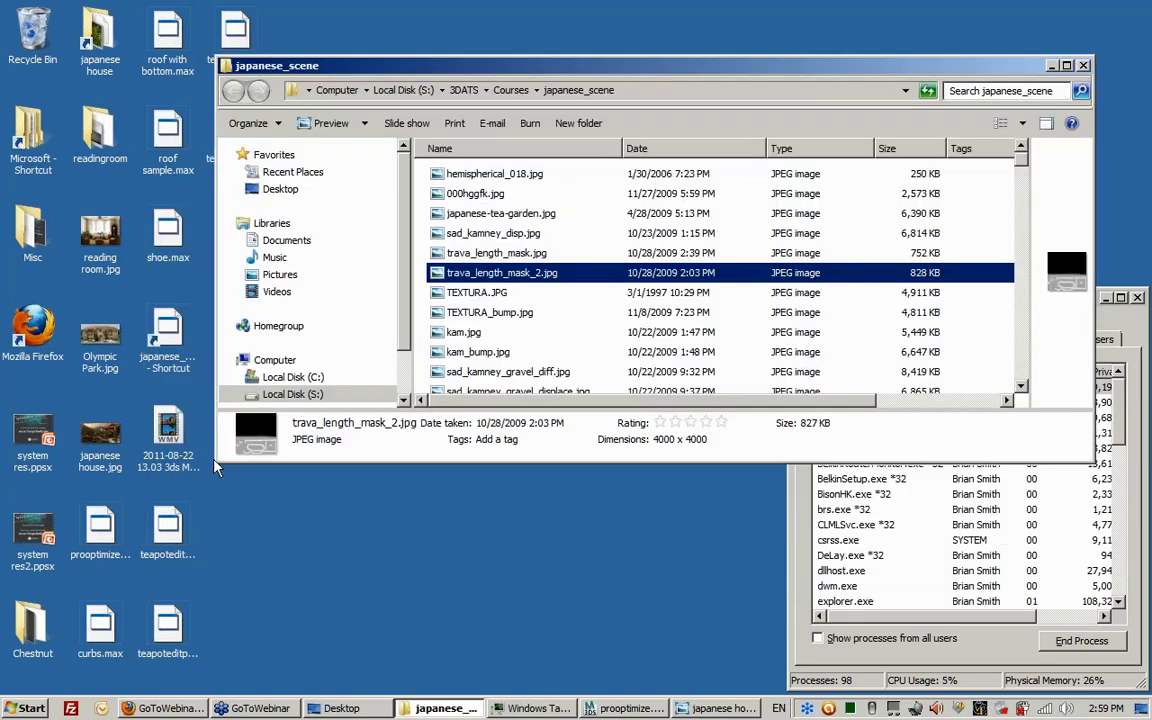
pyautogui.moveTo(213, 464); pyautogui.dragTo(292, 650)
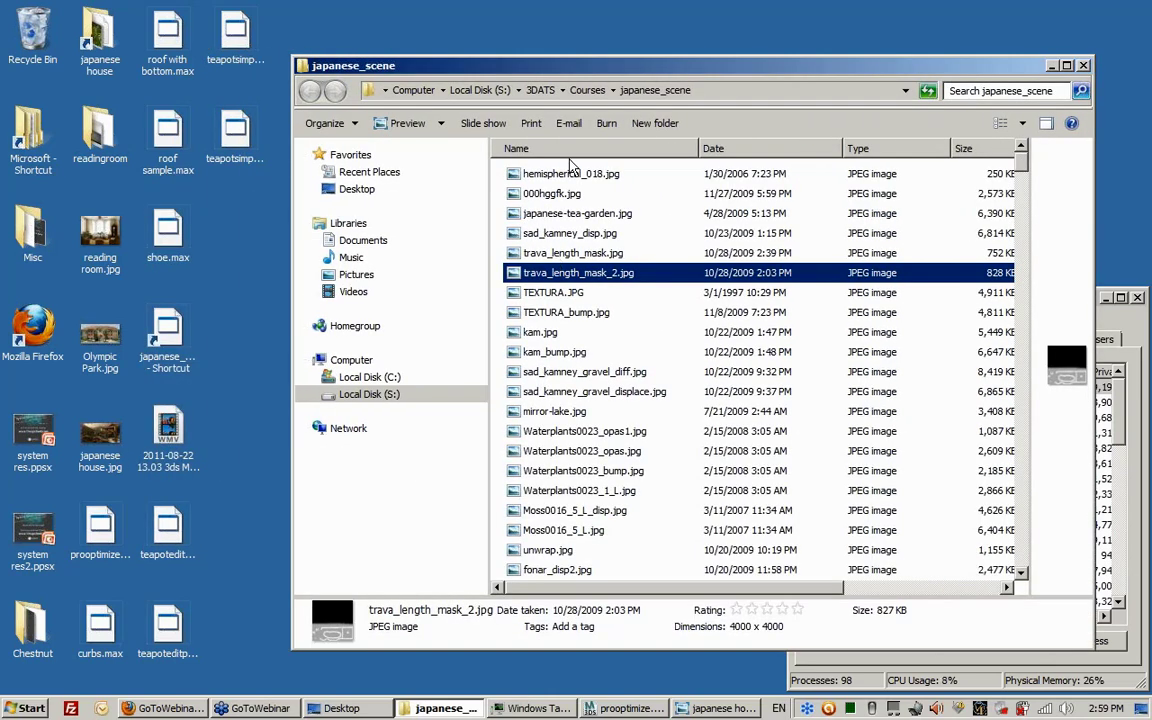